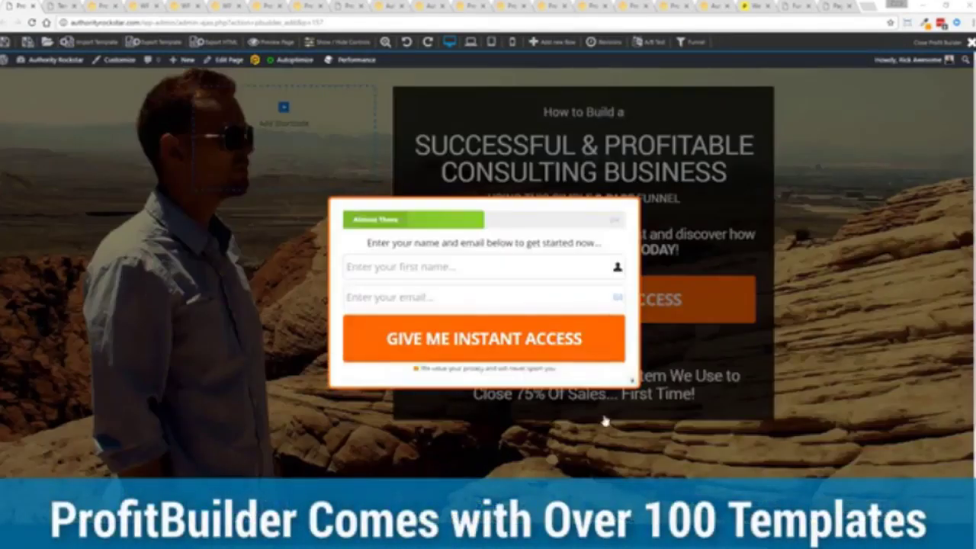
Step: Close the opt-in popup, reopen it from the GIVE ME INSTANT ACCESS button to view it, and close it again
left_click(633, 382)
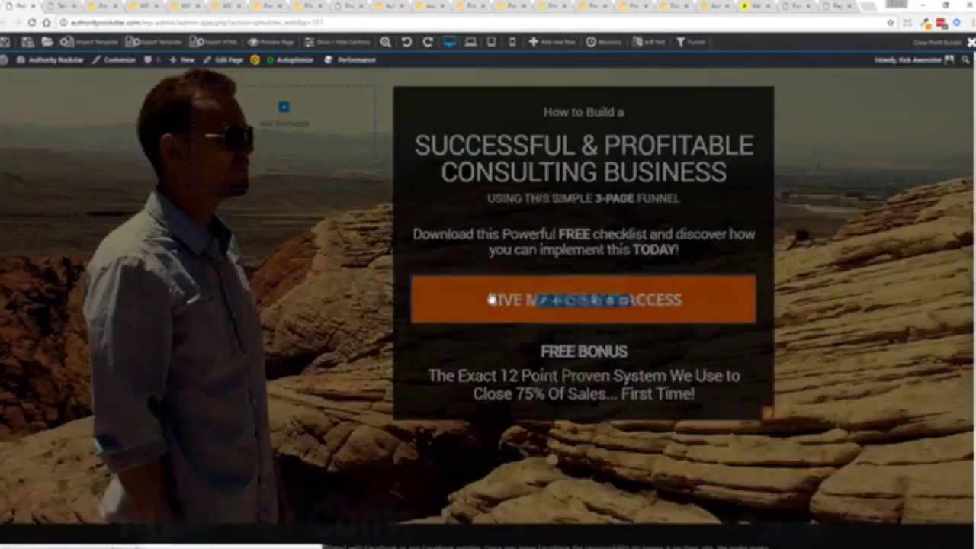
left_click(491, 299)
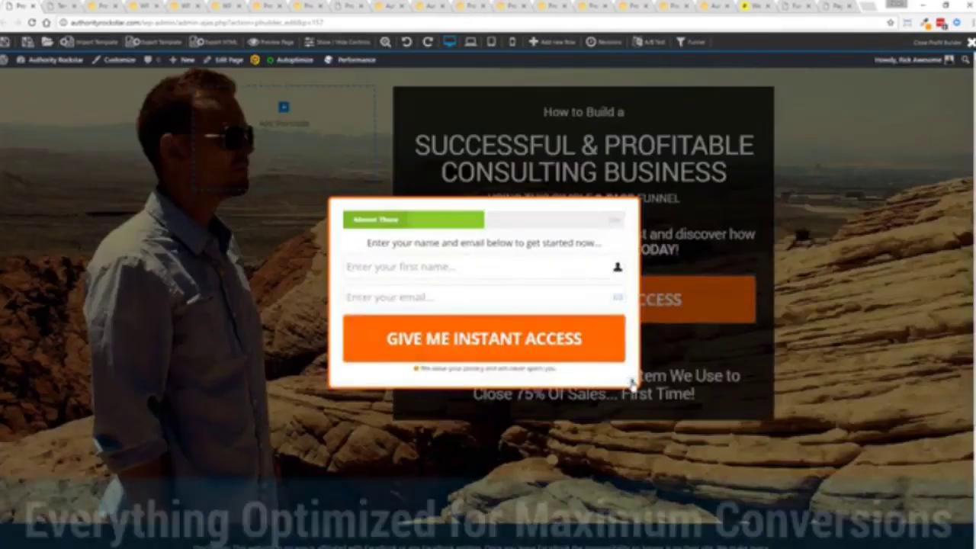
left_click(627, 379)
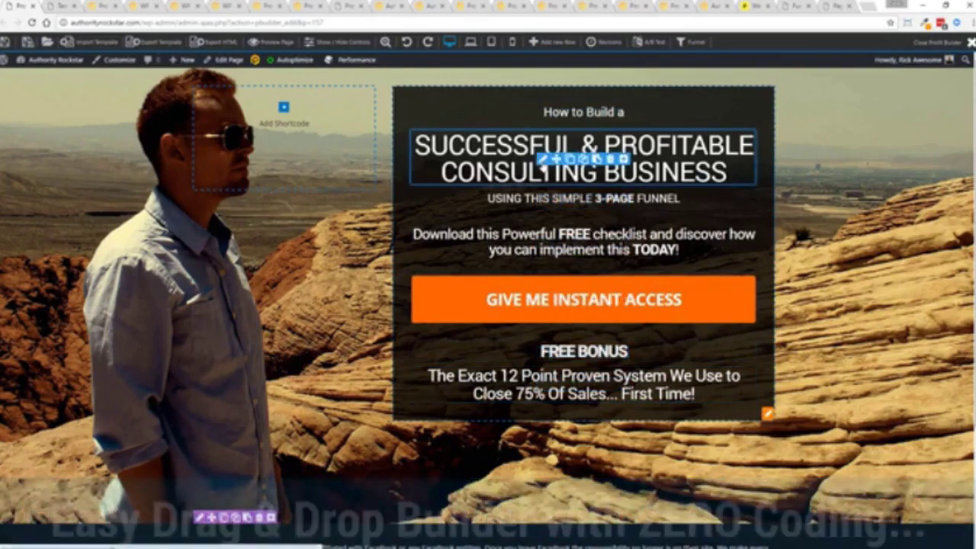
Step: Change the main heading's text to "SUCCESSFUL & PROFITABLE MARKETING AGENCY"
left_click(543, 159)
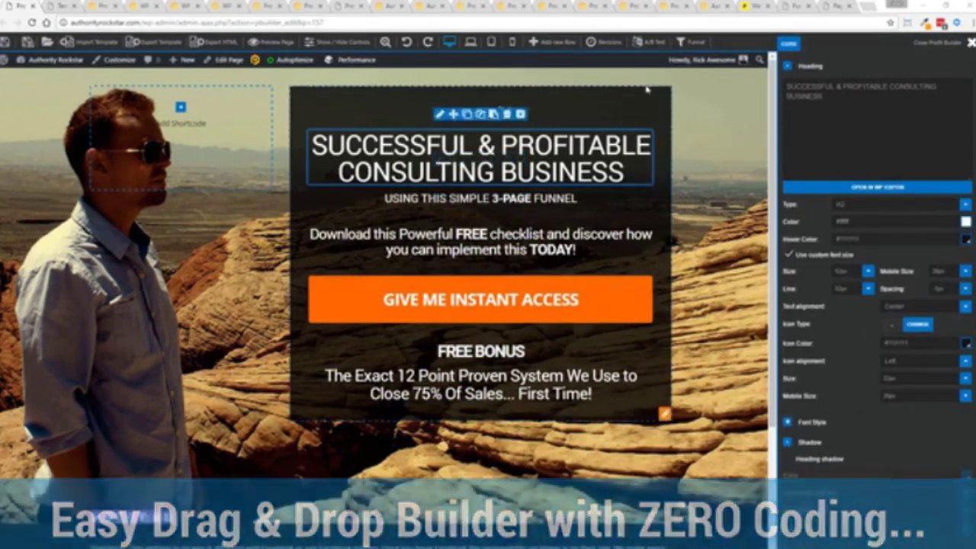
key("ctrl+a")
type("SUCCESSFUL & PROFITABLE MARKETING AGENCY")
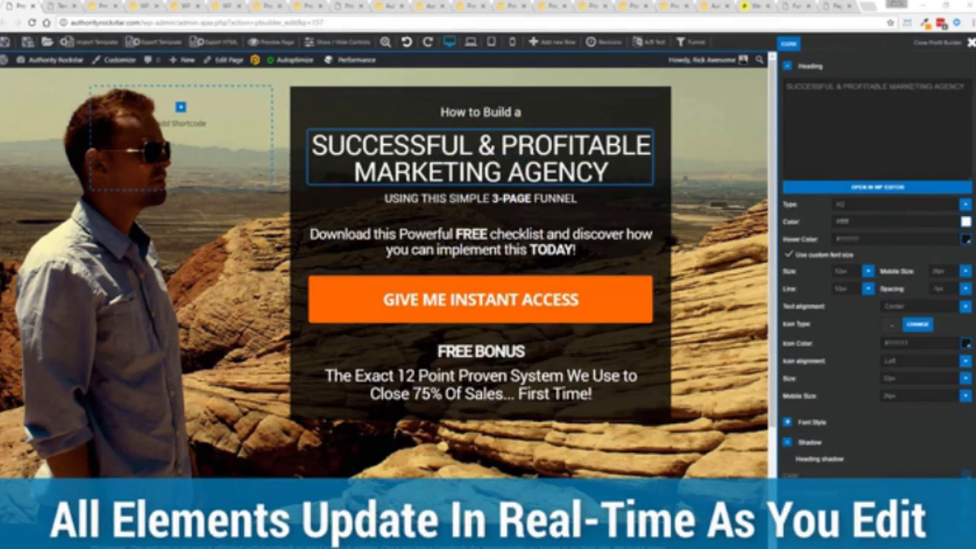
Step: Replace "FUNNEL" with "CLOSING SYSTEM" in the subheading and open its text in the WP editor
left_click(481, 198)
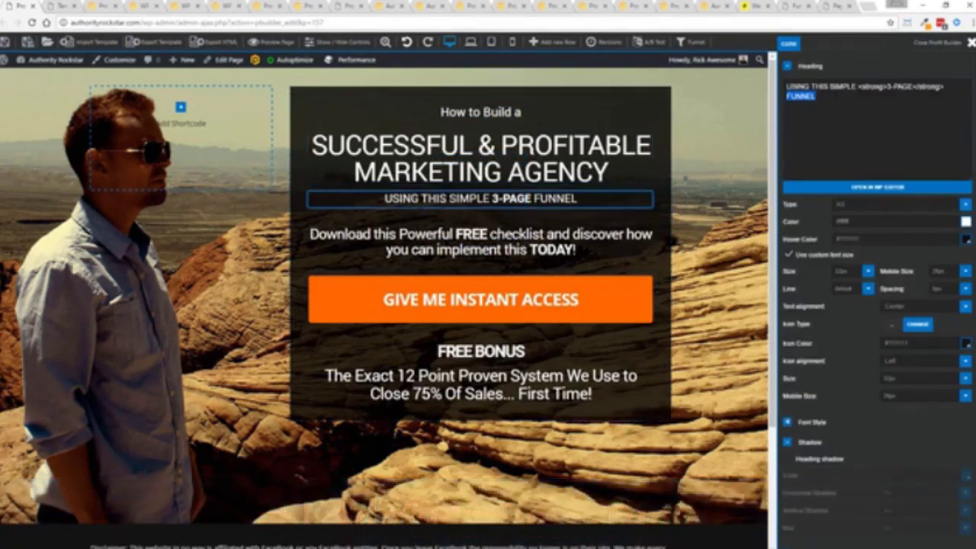
type("CLOSING SYSTEM")
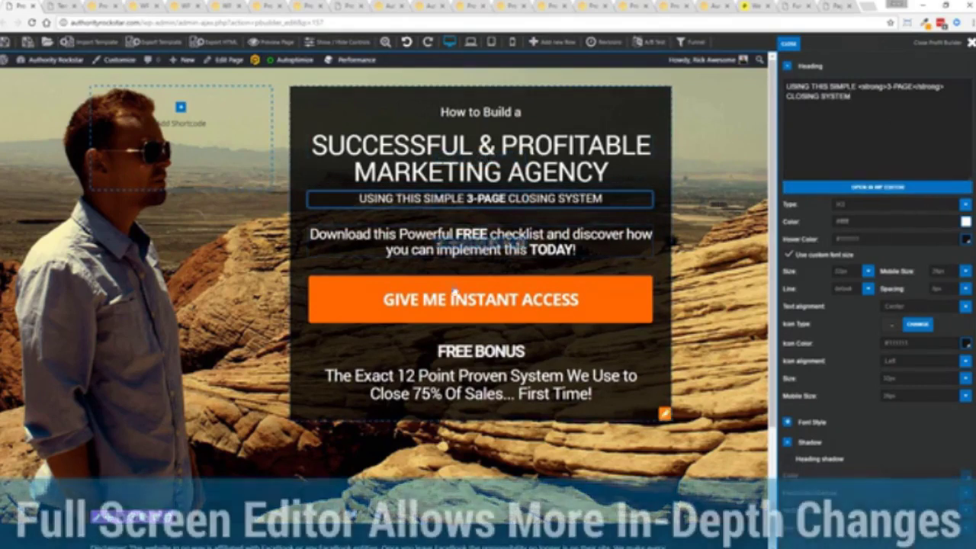
left_click(849, 188)
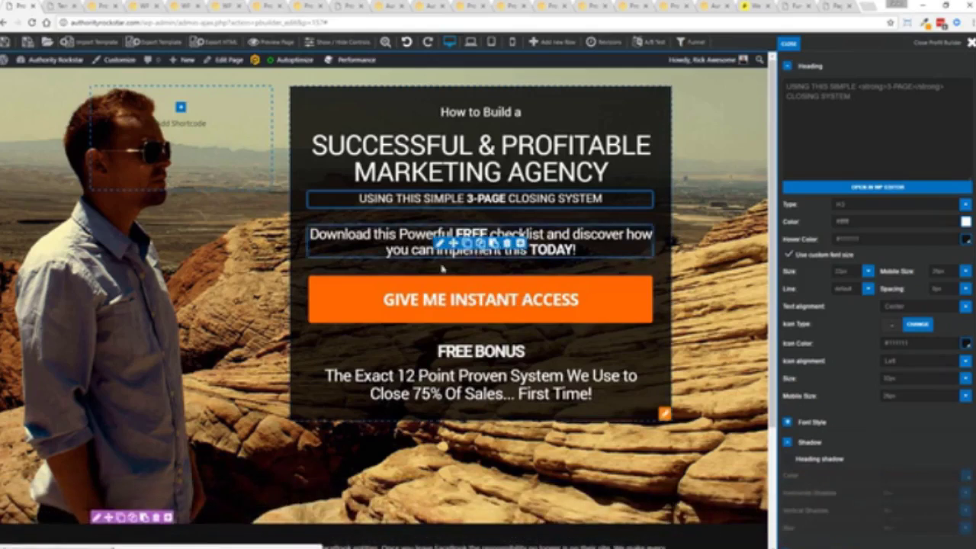
Step: Clone the FREE BONUS heading and delete the copy
mouse_move(453, 349)
left_mouse_down()
mouse_move(465, 360)
mouse_move(453, 220)
mouse_move(450, 352)
left_mouse_up()
left_click(467, 349)
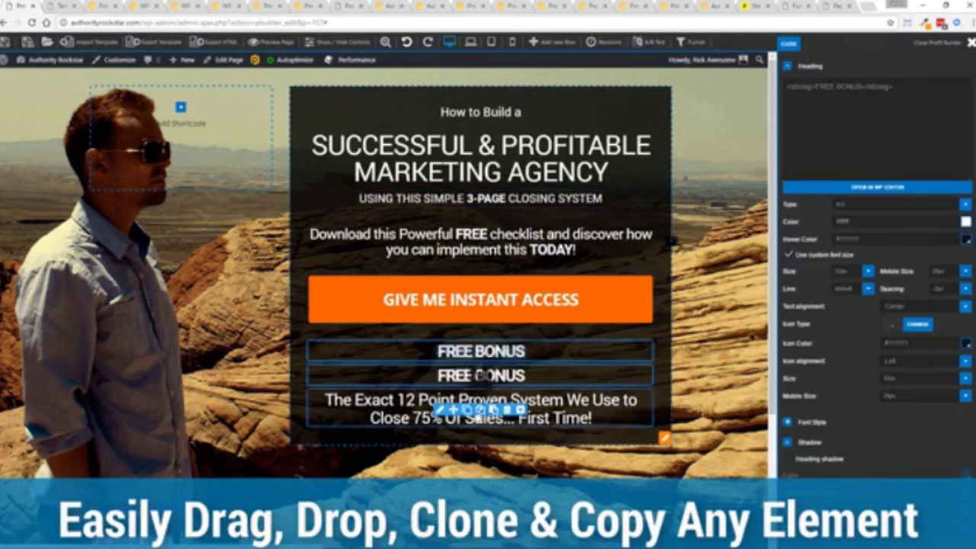
left_click(507, 376)
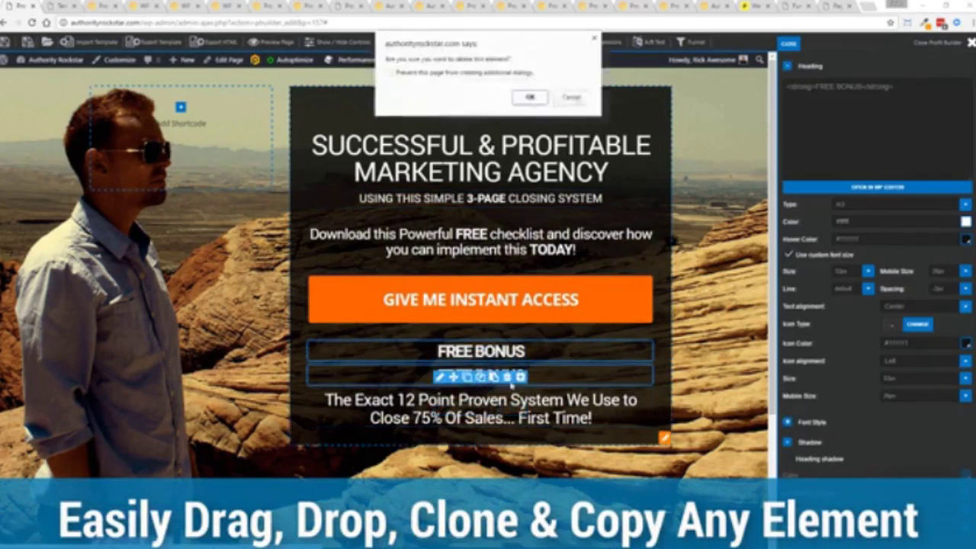
left_click(538, 94)
Step: Add a Video element above the main heading with Youtube / Vimeo as its type
left_click(353, 205)
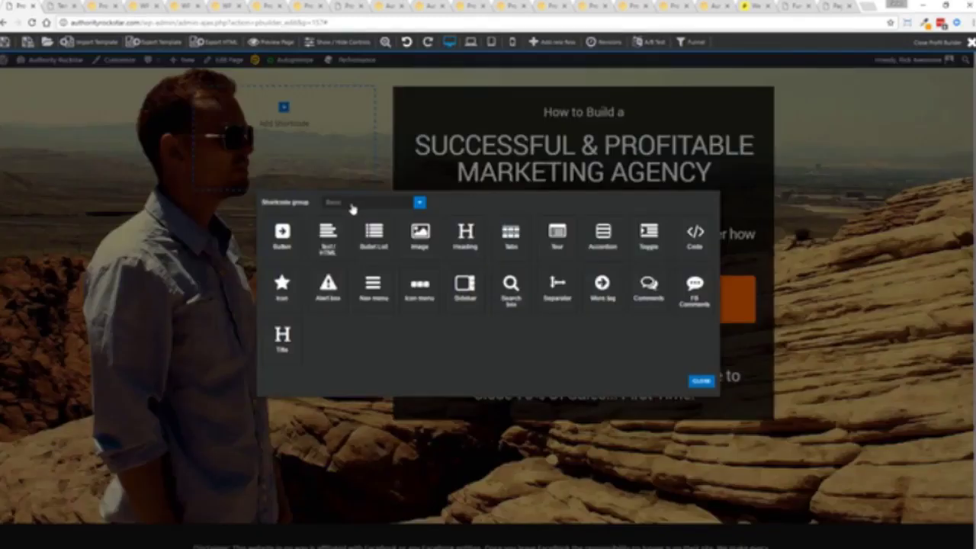
left_click(354, 204)
left_click(343, 252)
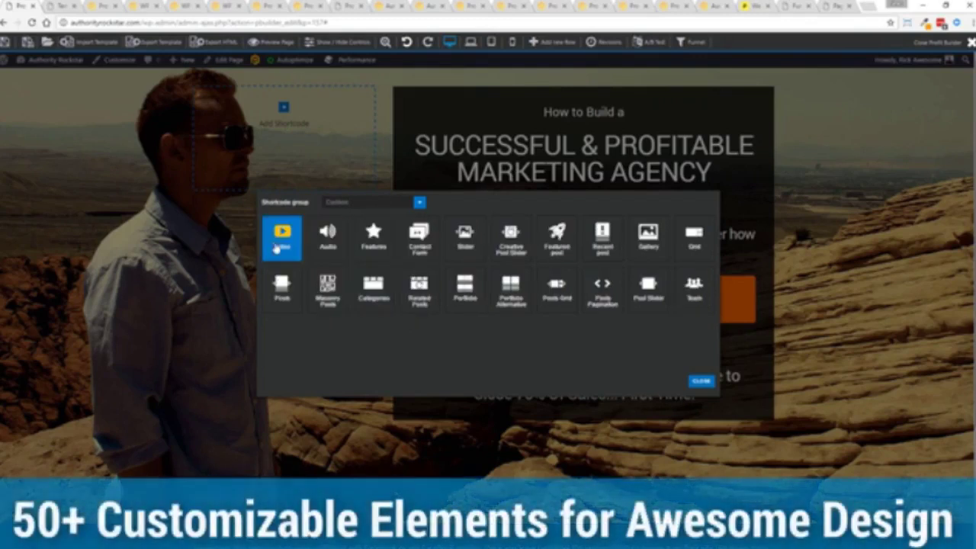
left_click(282, 238)
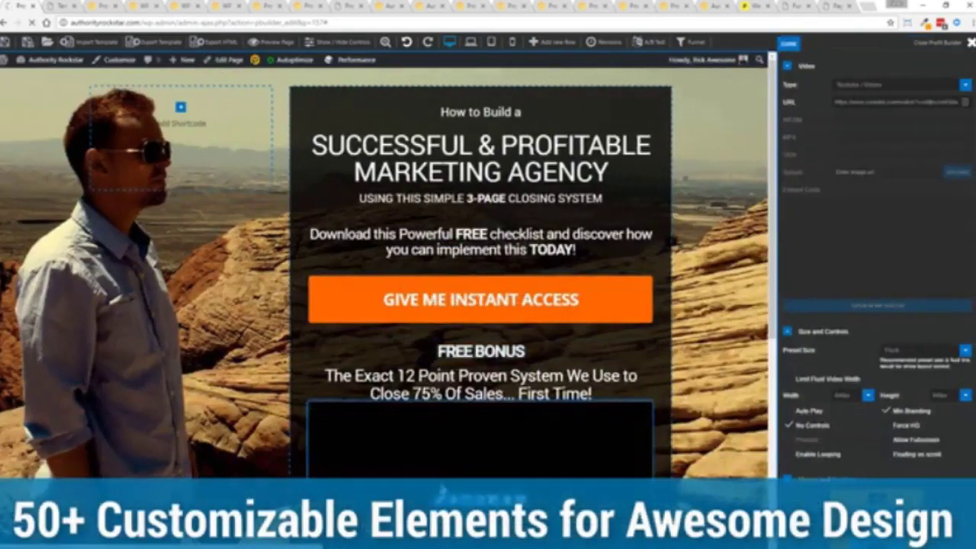
left_click_drag(481, 435, 486, 314)
left_click(861, 86)
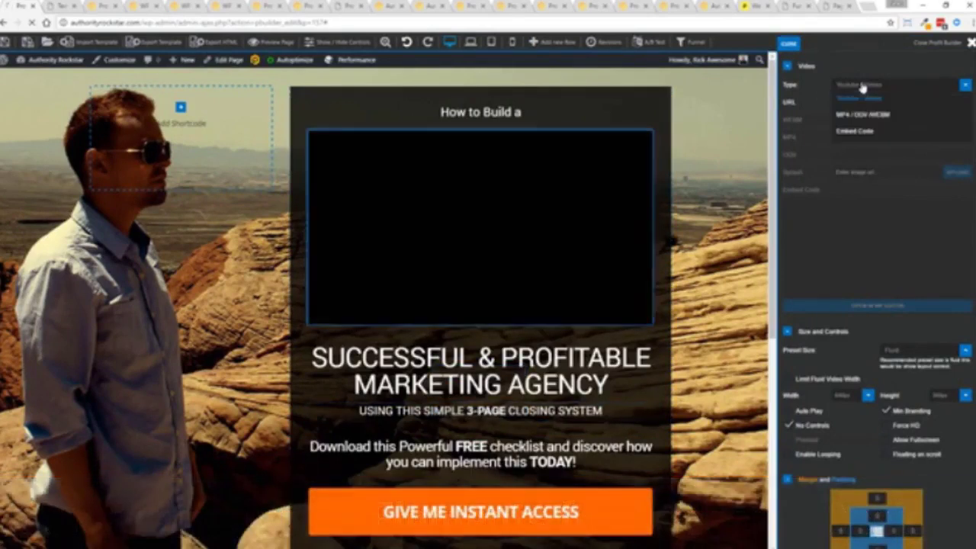
left_click(865, 90)
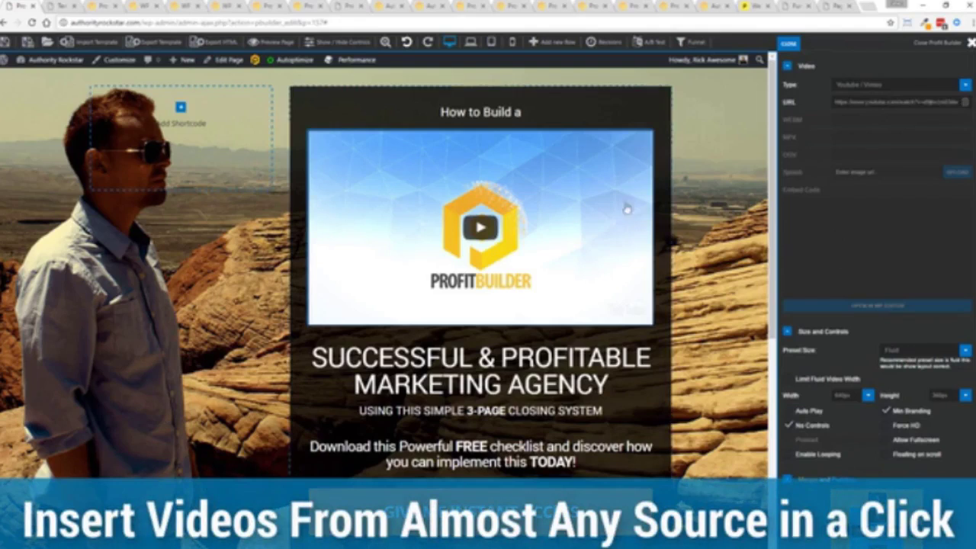
Step: Delete the video element above the main heading and confirm the deletion
mouse_move(580, 201)
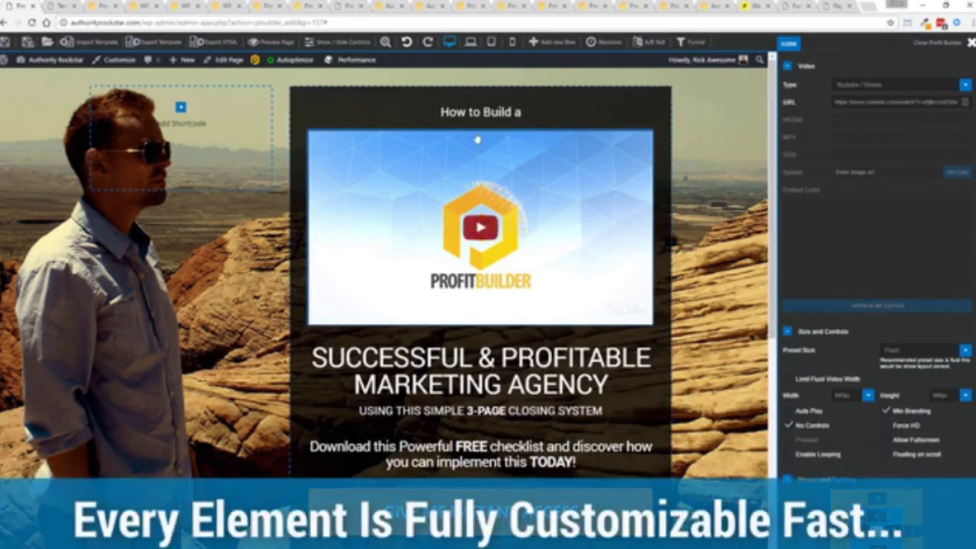
left_click(510, 231)
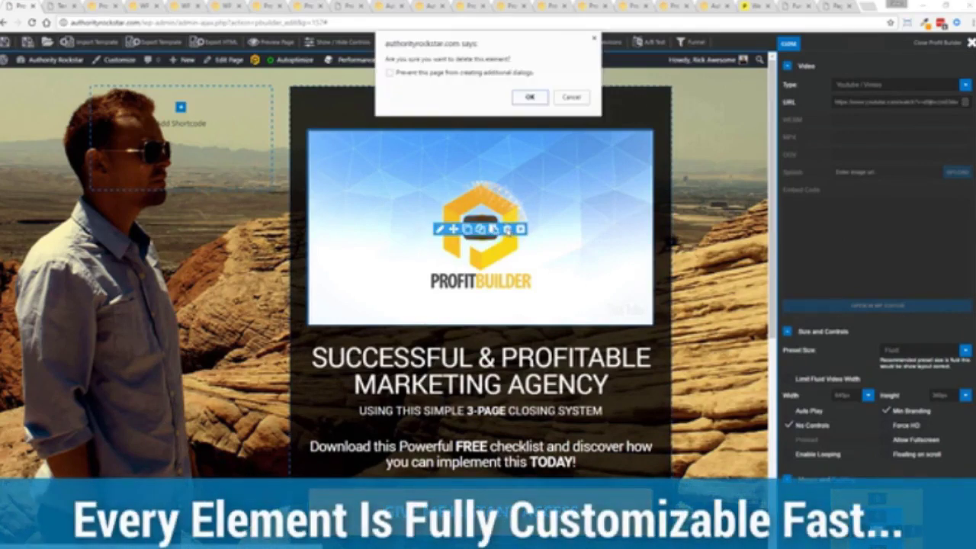
left_click(531, 98)
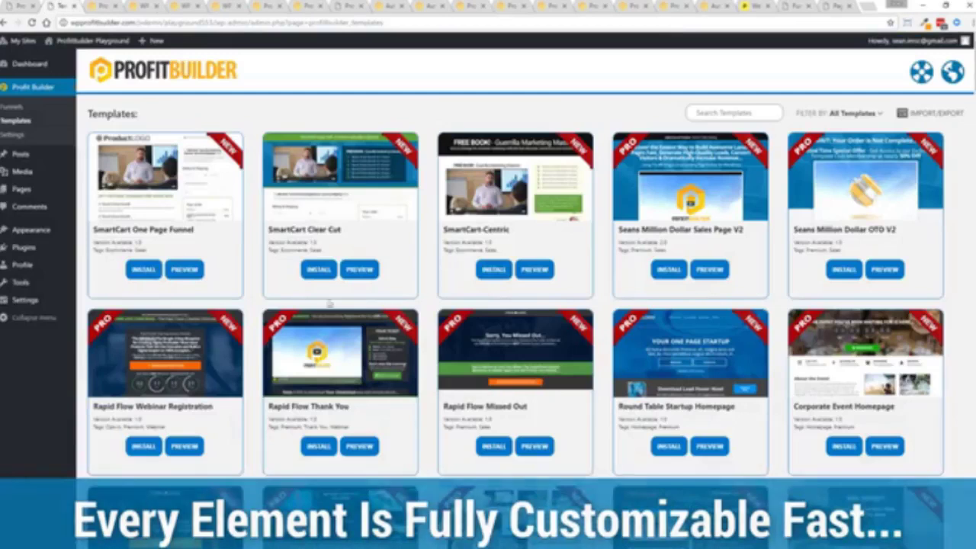
Step: Browse the ProfitBuilder template library to review the available page designs
scroll(359, 270, "down", 1)
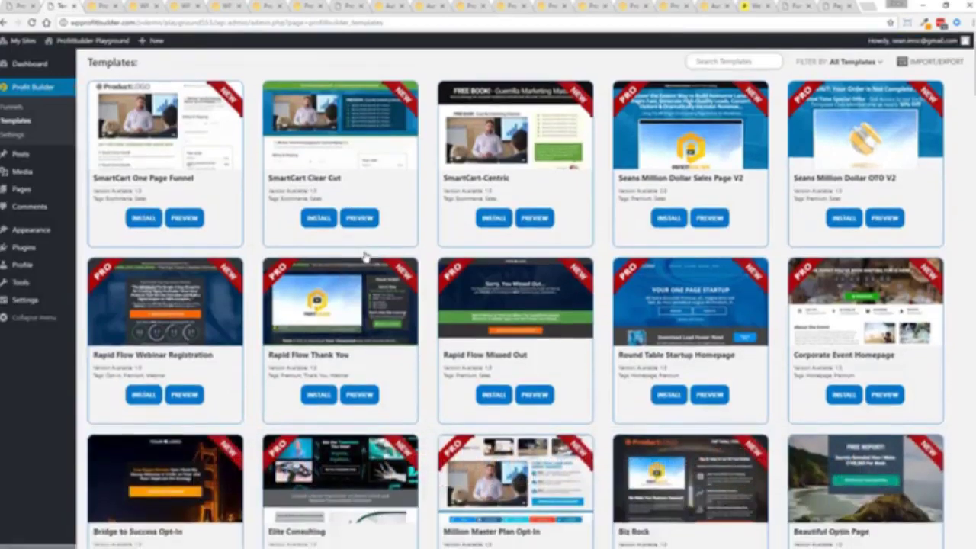
scroll(360, 257, "up", 1)
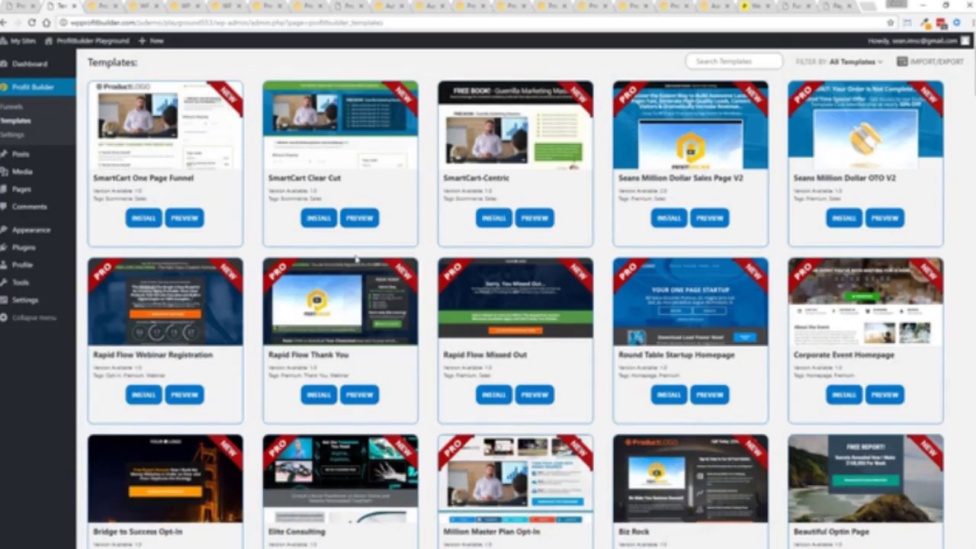
scroll(585, 243, "down", 8)
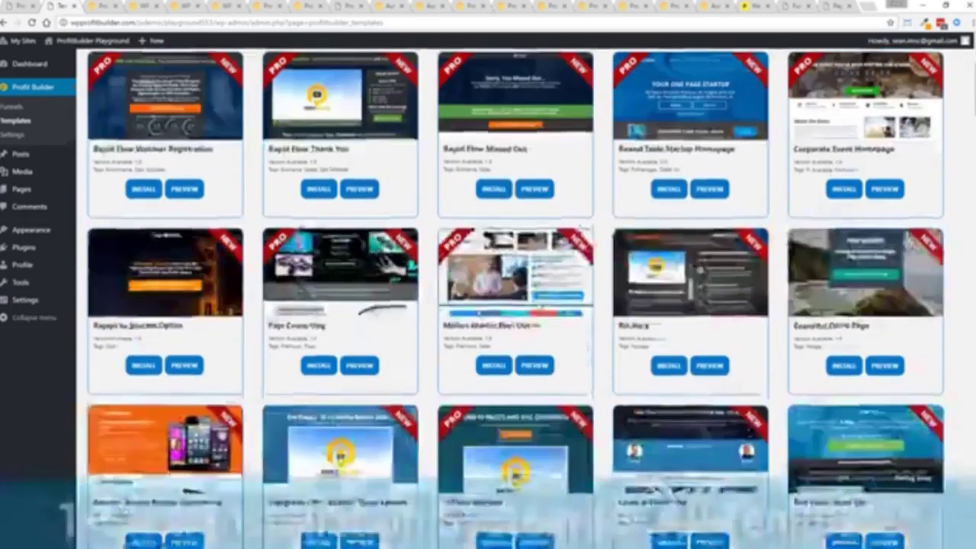
scroll(538, 306, "down", 3)
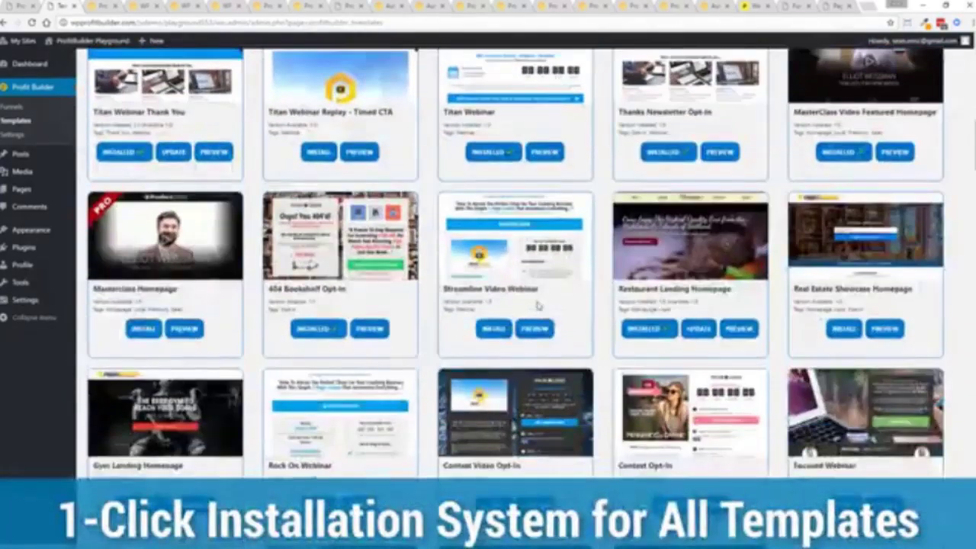
scroll(537, 305, "down", 6)
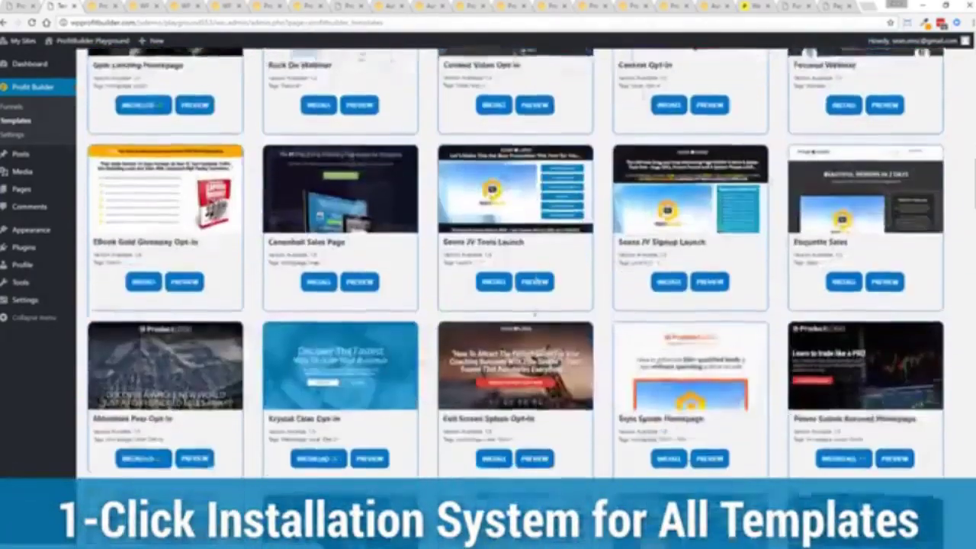
scroll(195, 321, "up", 1)
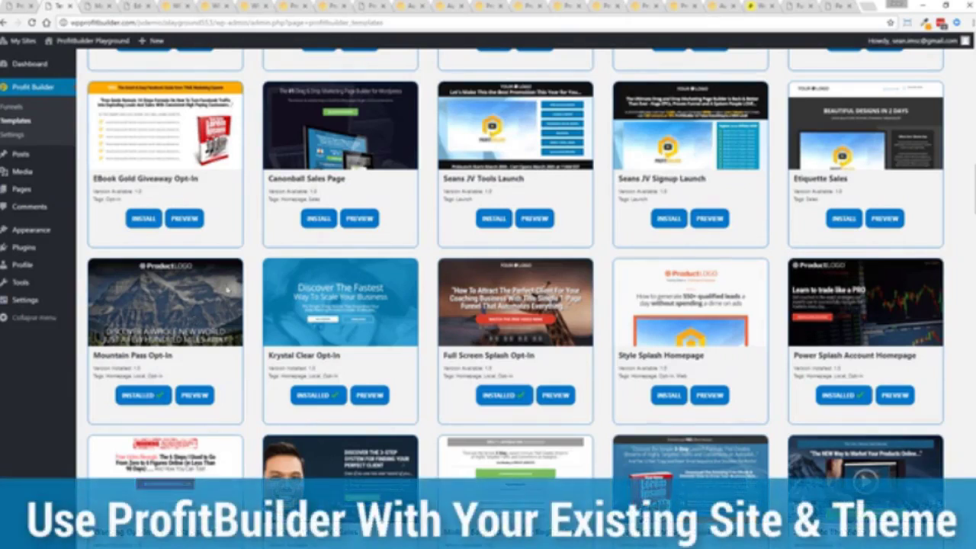
Step: Assign the Profit Builder Full Width Page template to the "Demo Page Optin Test" page and update the page
left_click(92, 6)
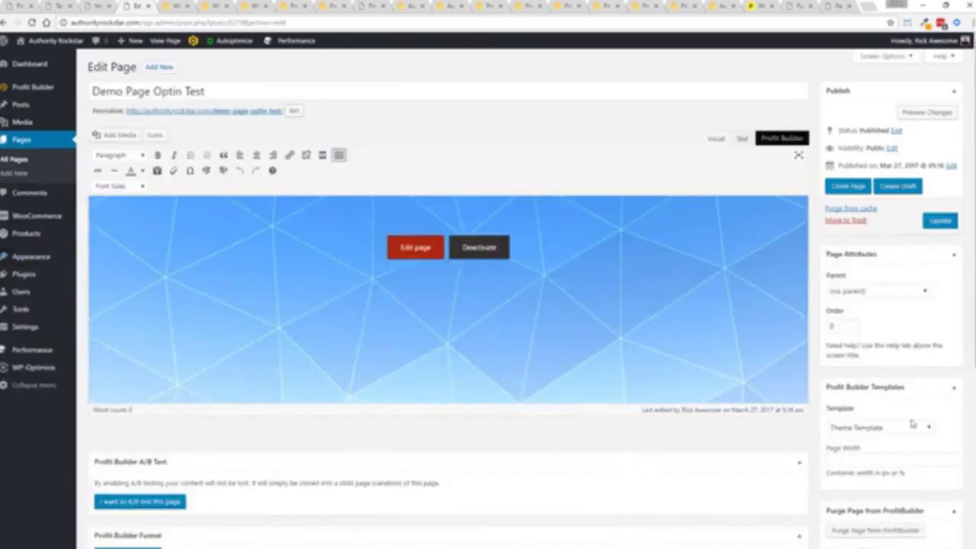
scroll(935, 424, "down", 3)
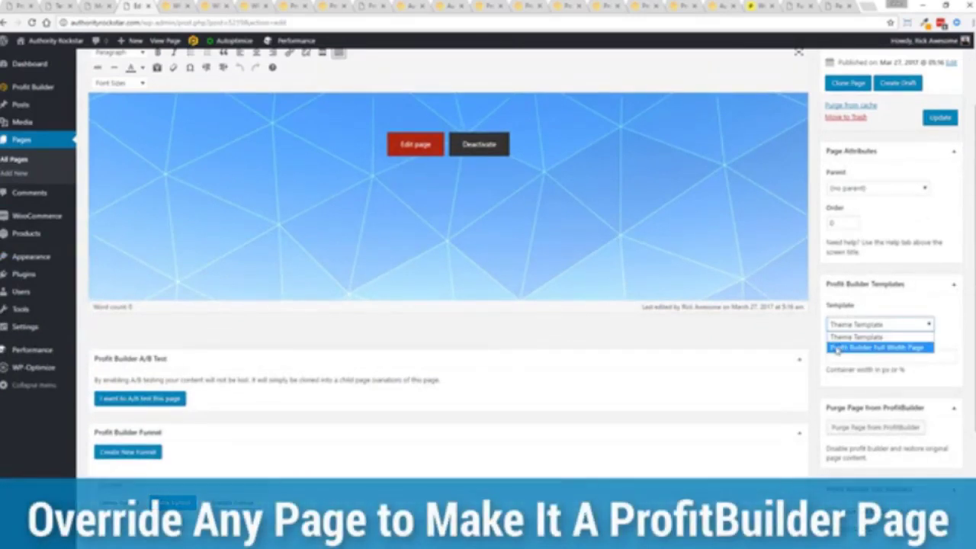
left_click(869, 349)
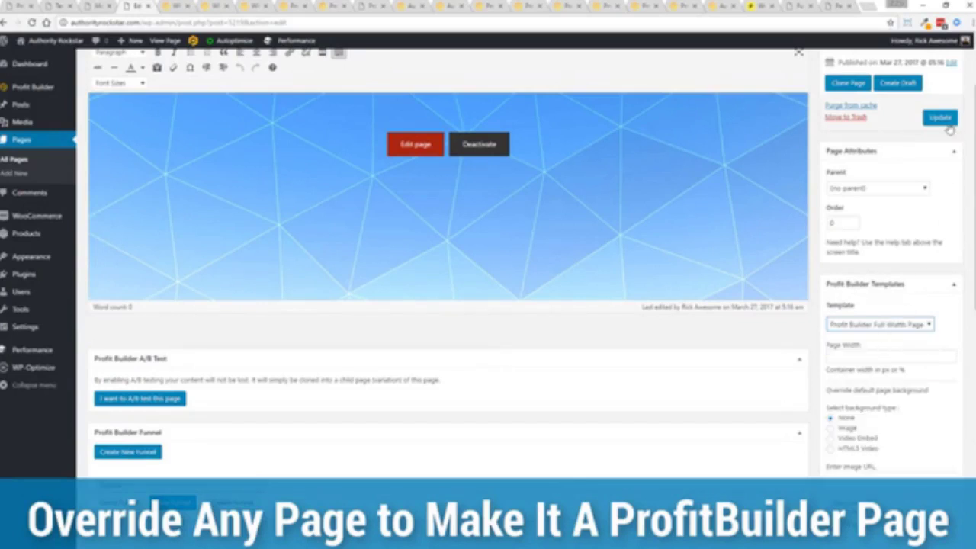
left_click(942, 118)
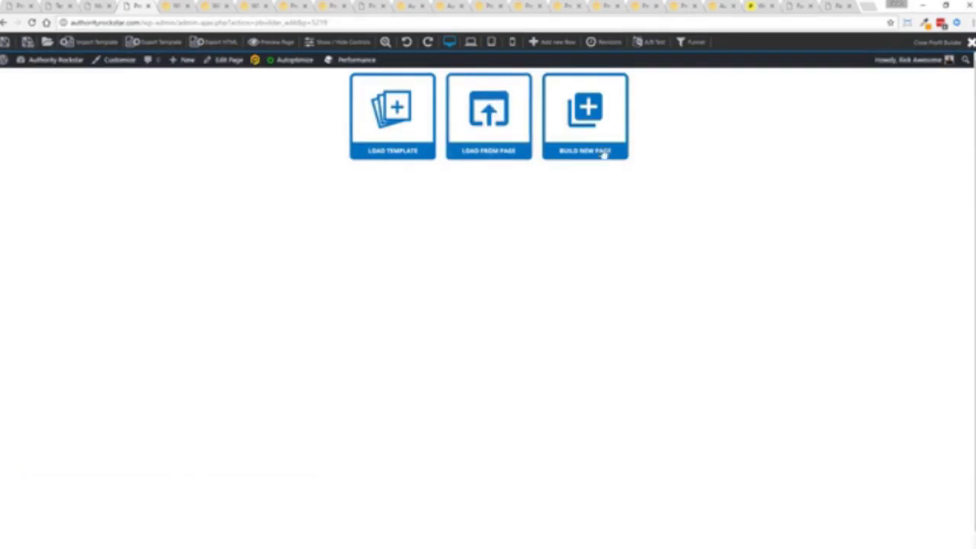
Step: Build a new page with a two-column row and a single-column row beneath it
left_click(589, 127)
left_click(450, 101)
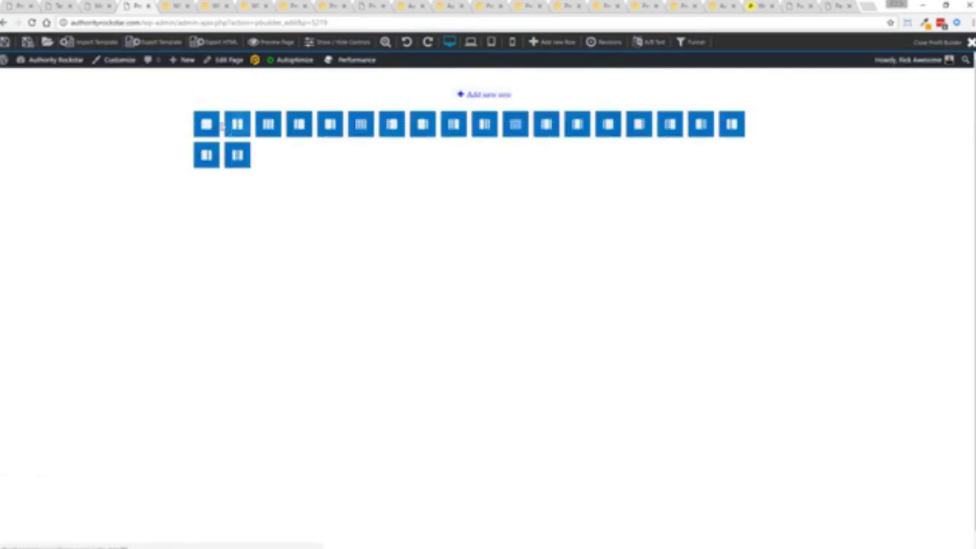
left_click(237, 124)
left_click(222, 166)
left_click(101, 192)
Step: Add a Video element to the single-column row
left_click(381, 155)
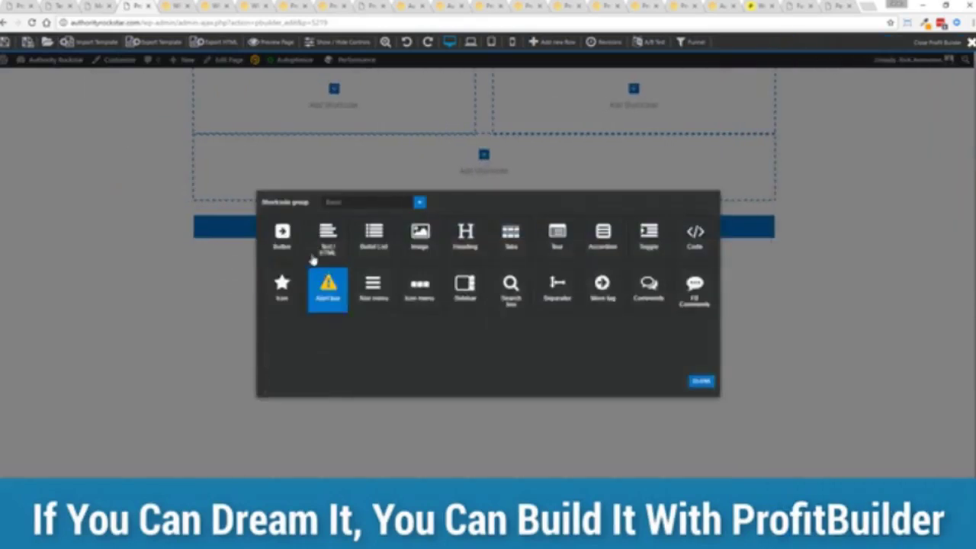
left_click(365, 205)
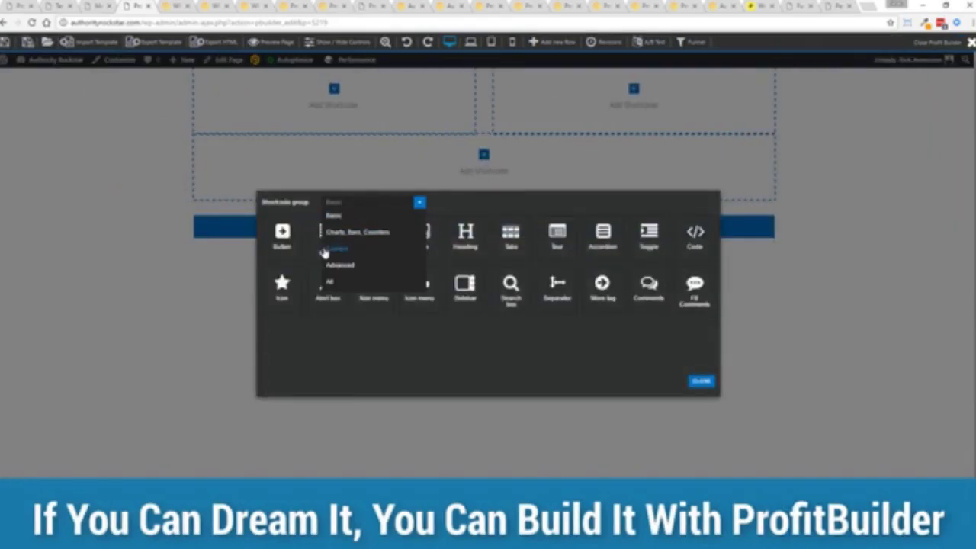
left_click(327, 252)
left_click(282, 236)
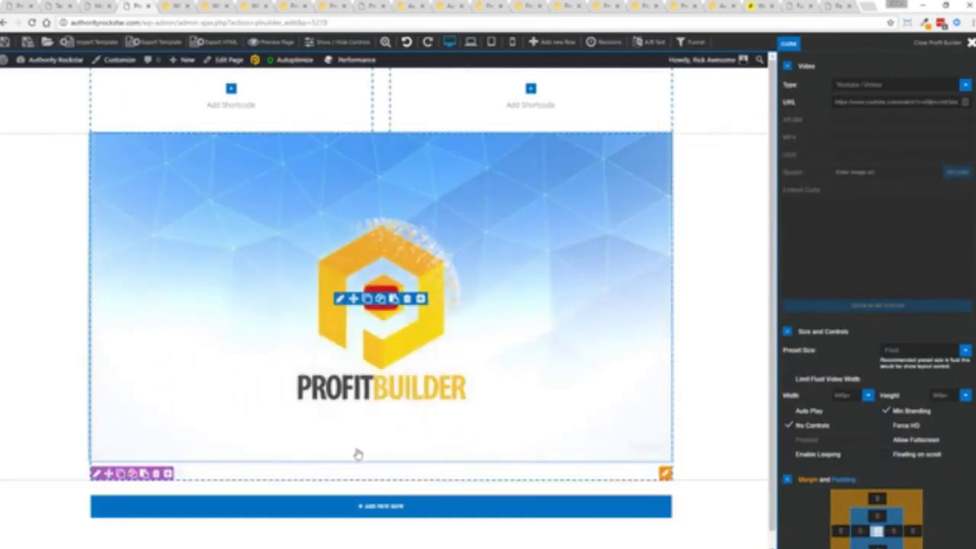
Step: Load the "Bridge to Success Opt-In" template into the page
left_click(47, 43)
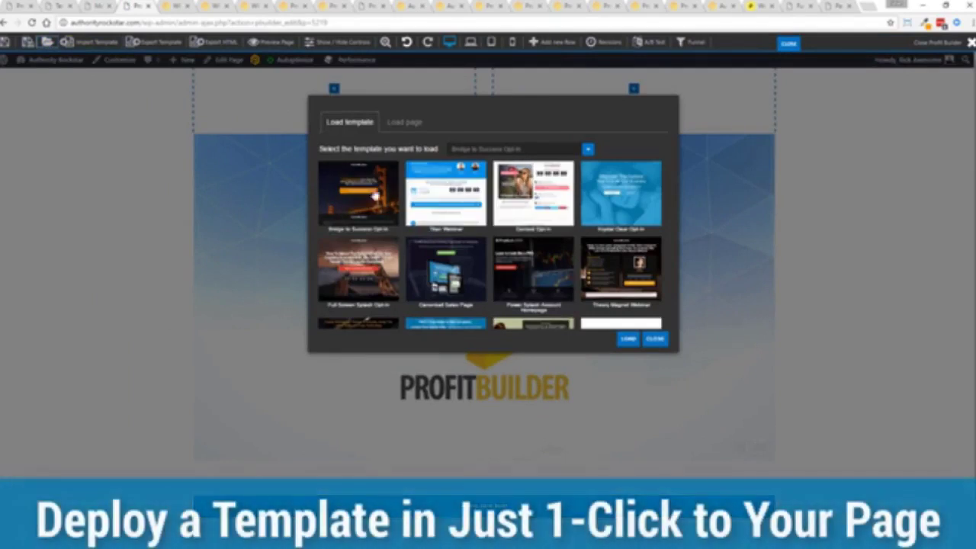
left_click(353, 199)
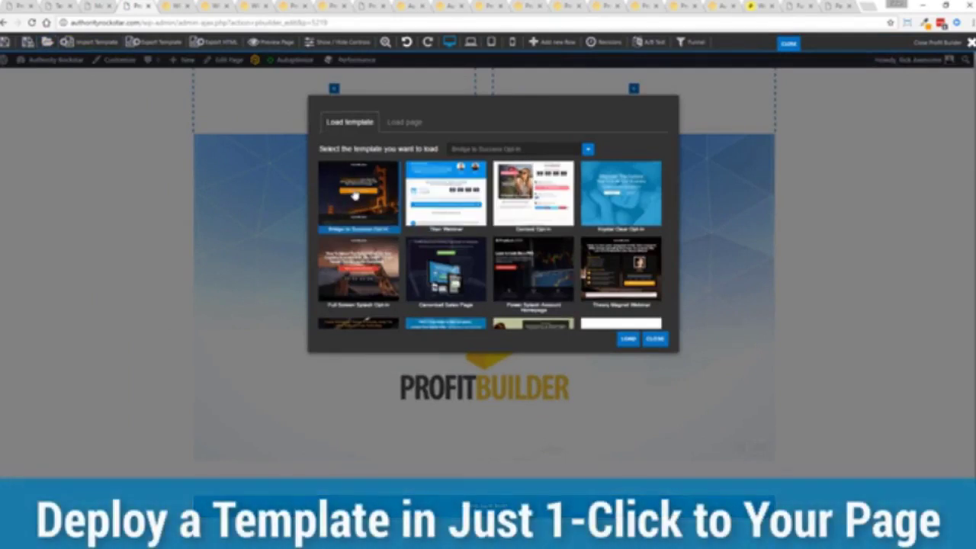
left_click(625, 340)
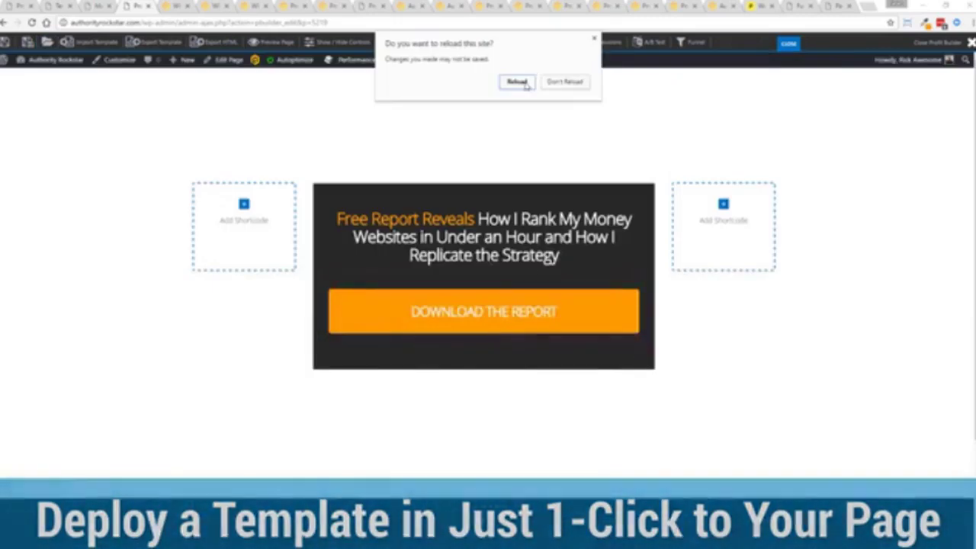
Step: Reload the page with the loaded template and review the form integration settings of the DOWNLOAD THE REPORT button
left_click(522, 82)
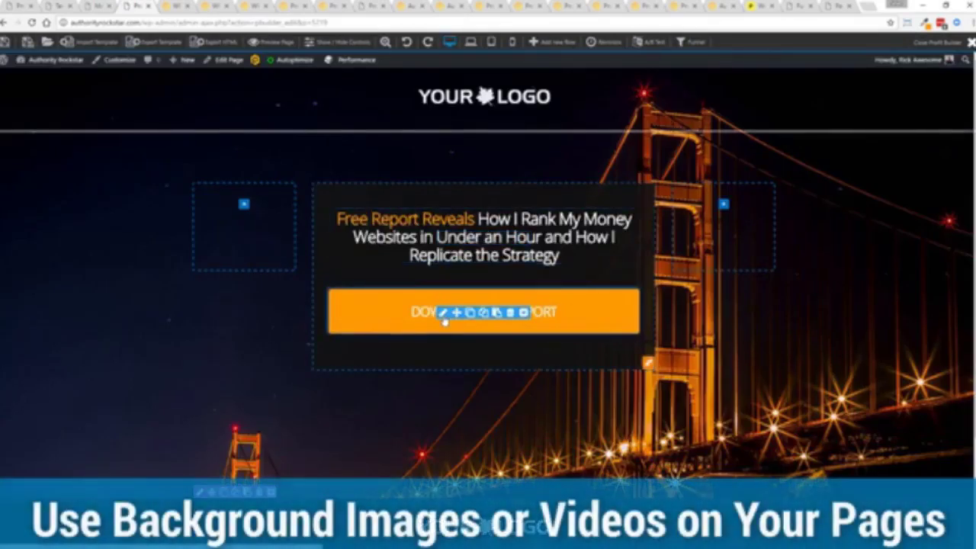
left_click(444, 317)
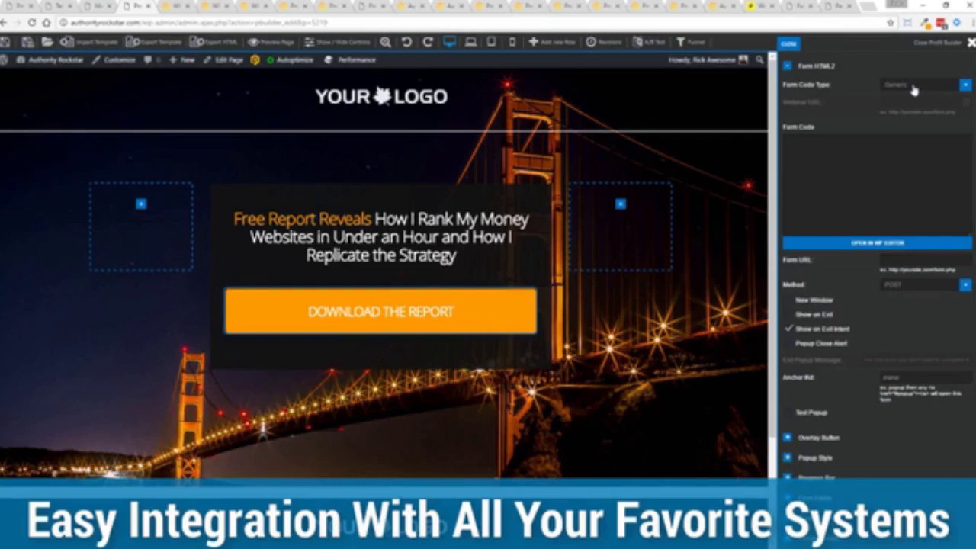
left_click(791, 44)
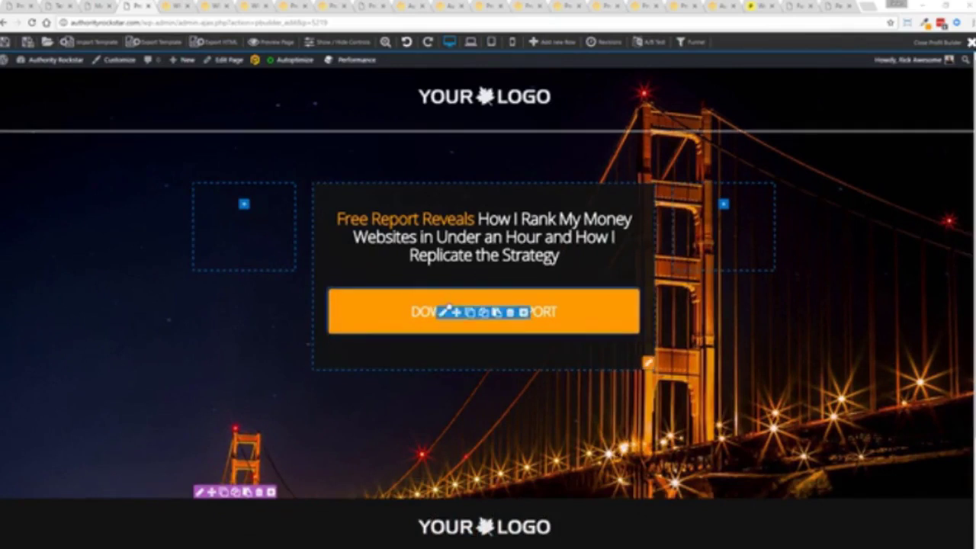
Step: Change the orange download button's overlay text to "GET INSTANT ACCESS" and dismiss the exit-intent opt-in popup
left_click(519, 318)
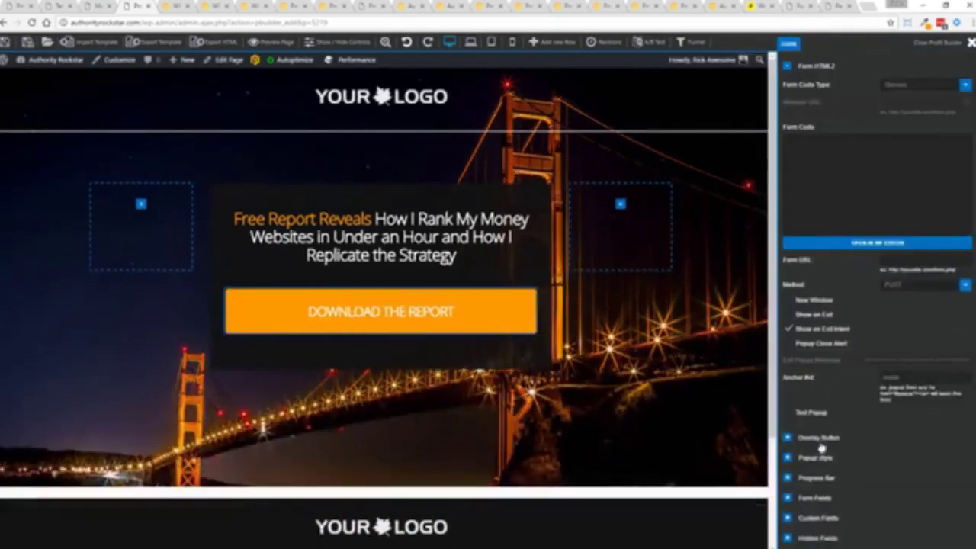
left_click(788, 439)
scroll(920, 435, "down", 4)
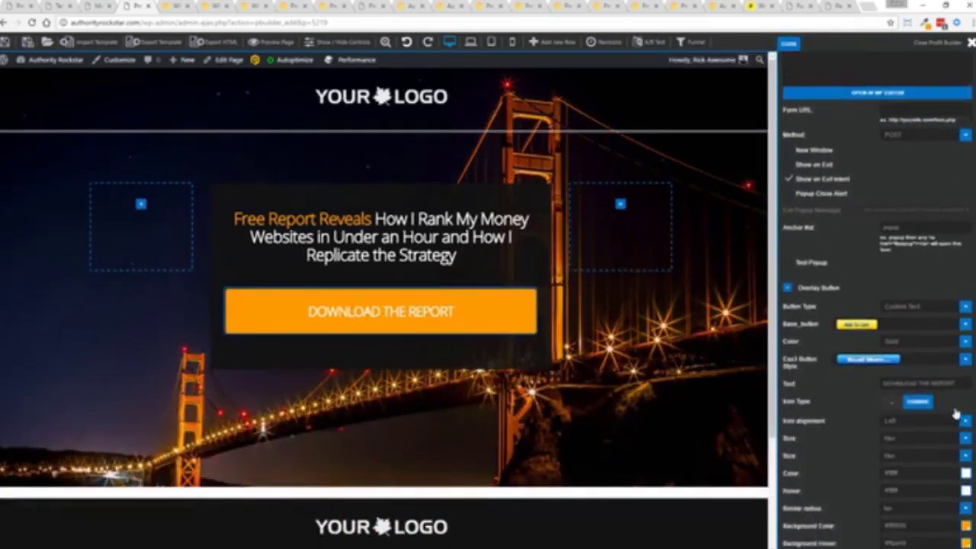
triple_click(907, 357)
type("Get Instant Access")
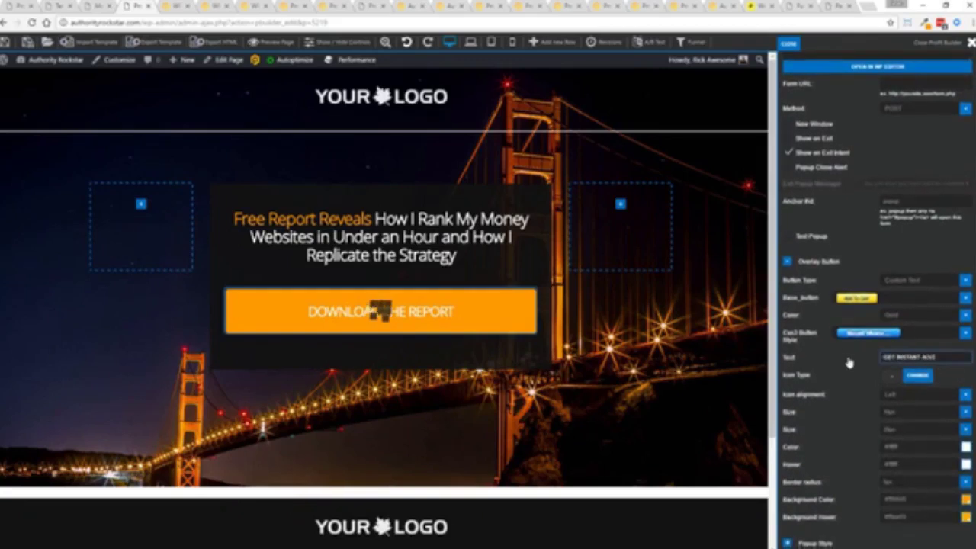
left_click(849, 363)
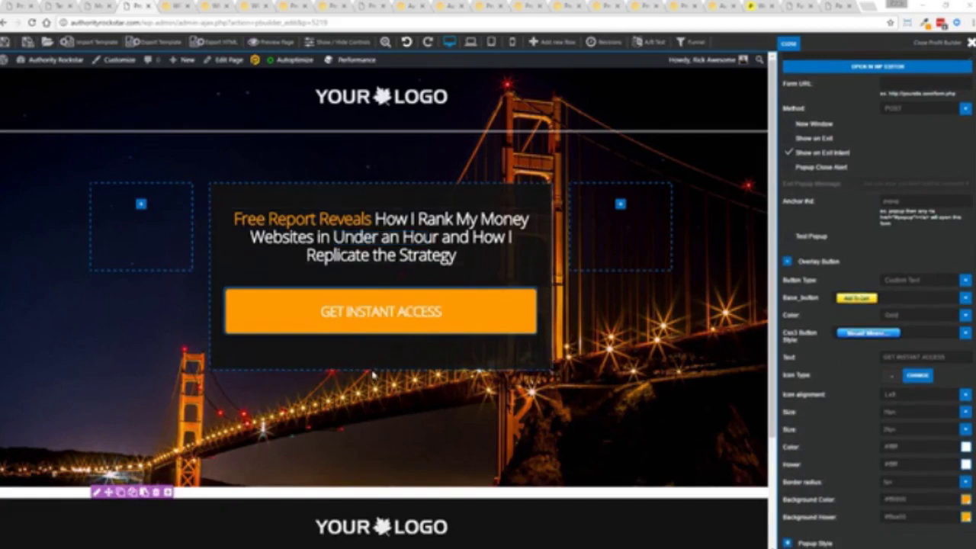
mouse_move(4, 46)
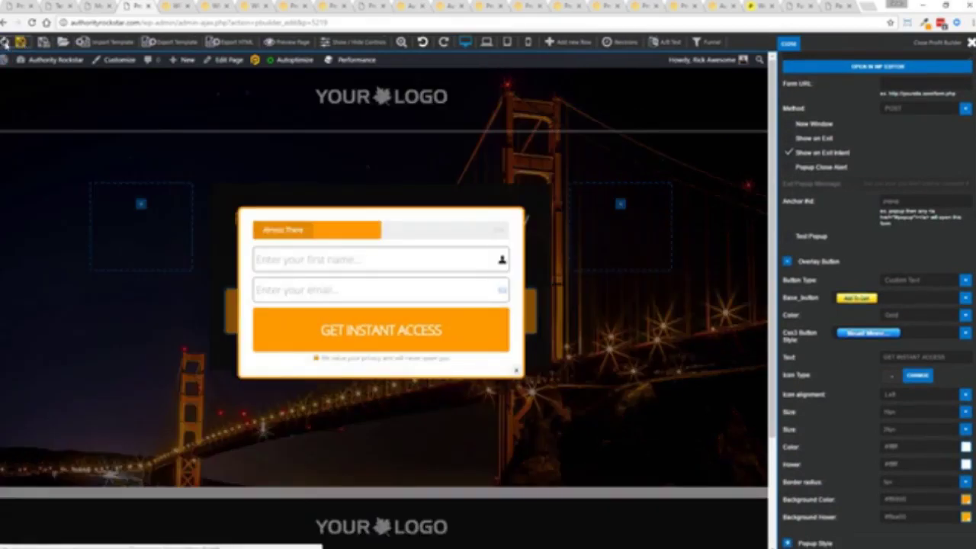
left_click(517, 371)
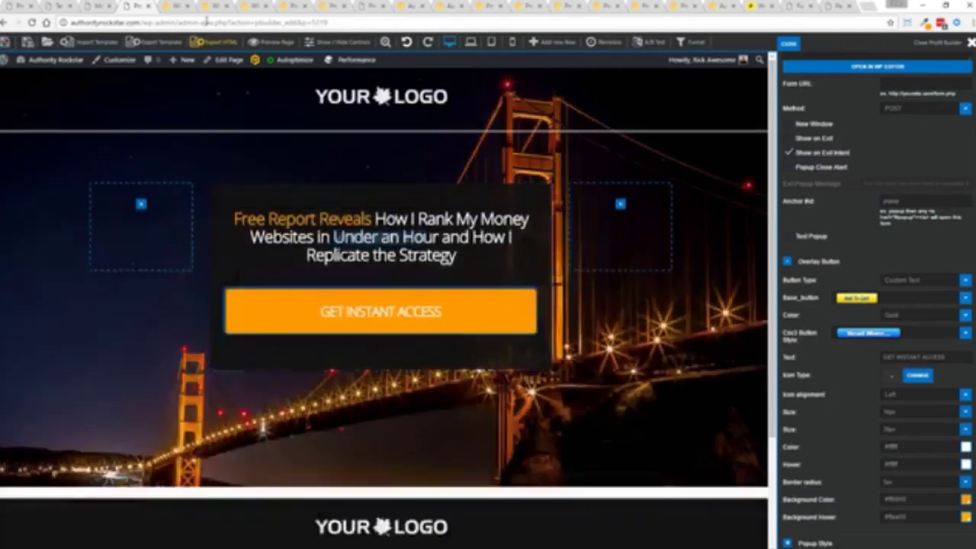
Step: View the mountain pass opt-in template, then open and close the email popup behind its GET THE FREE EBOOK NOW button
left_click(181, 6)
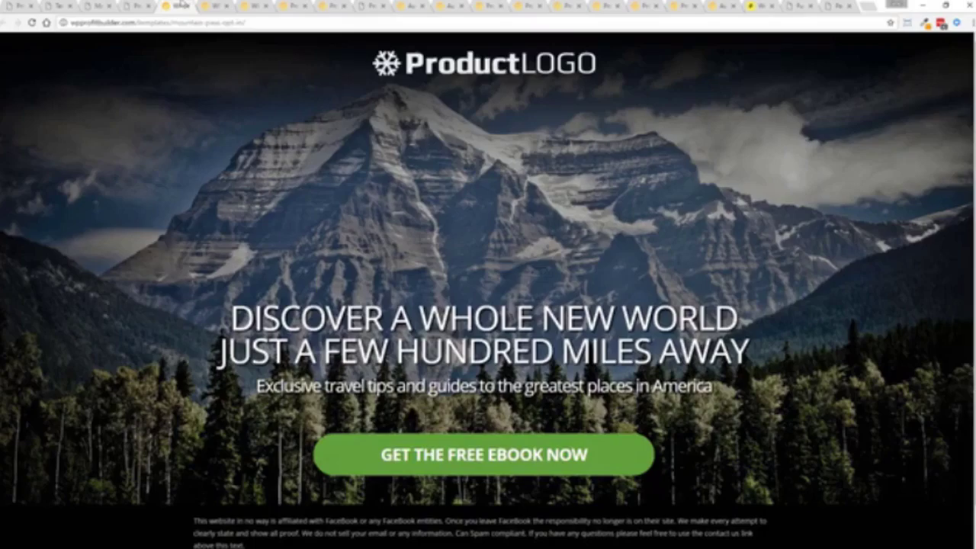
left_click(467, 447)
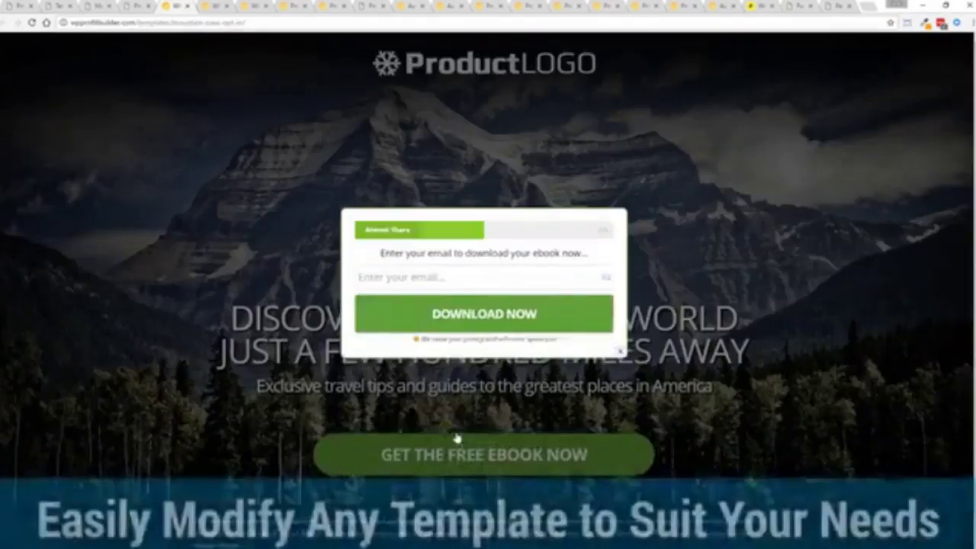
left_click(622, 358)
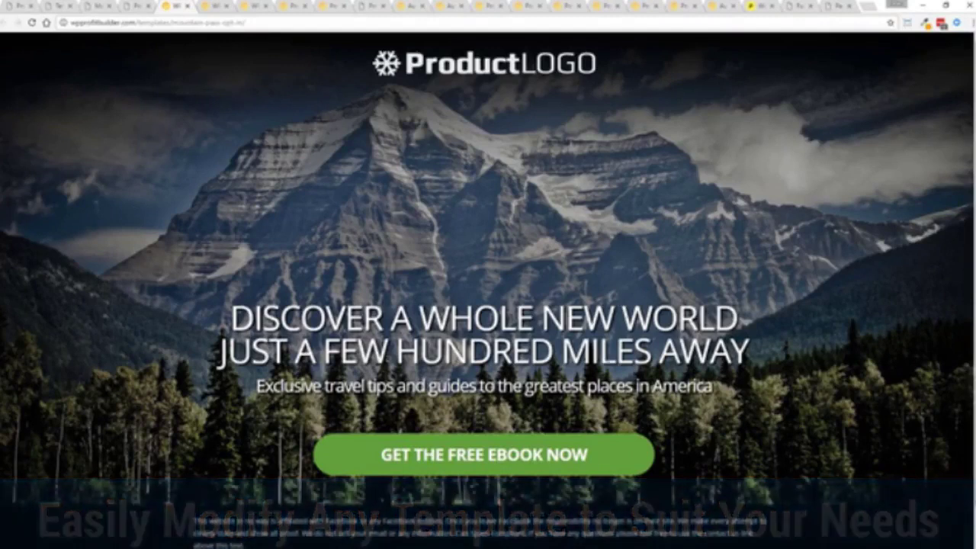
Step: View the restaurant homepage, video teaser, authority builder and business-scaling template pages, checking the available device window sizes on the authority builder page
left_click(215, 7)
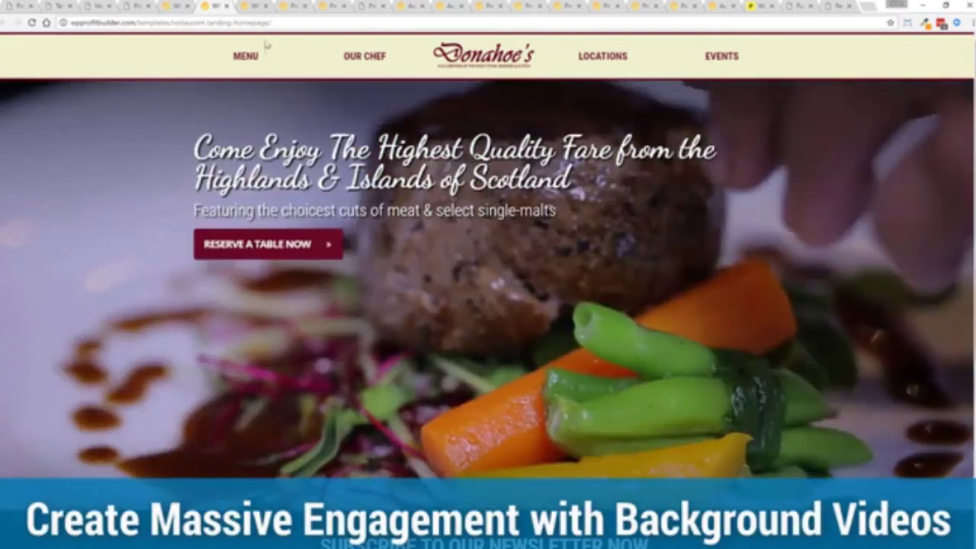
left_click(247, 4)
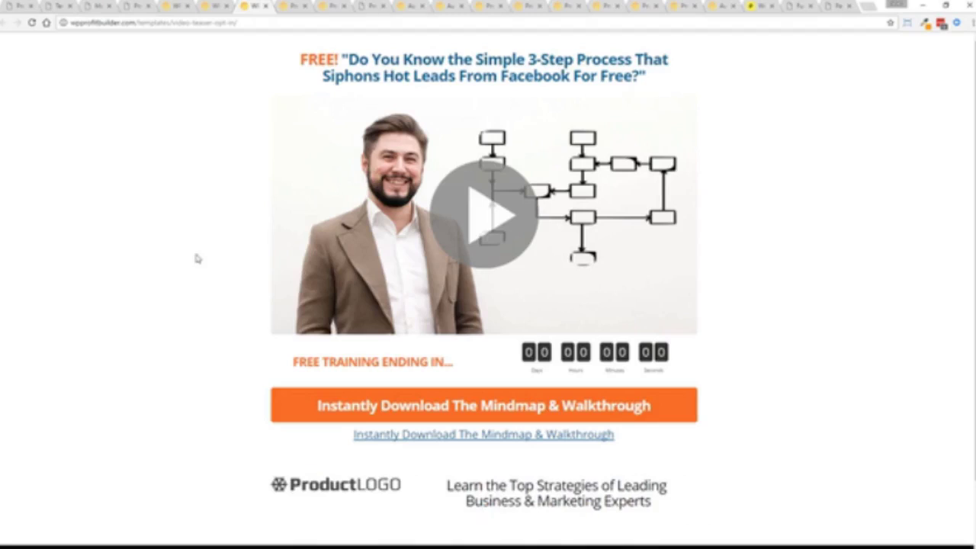
left_click(292, 6)
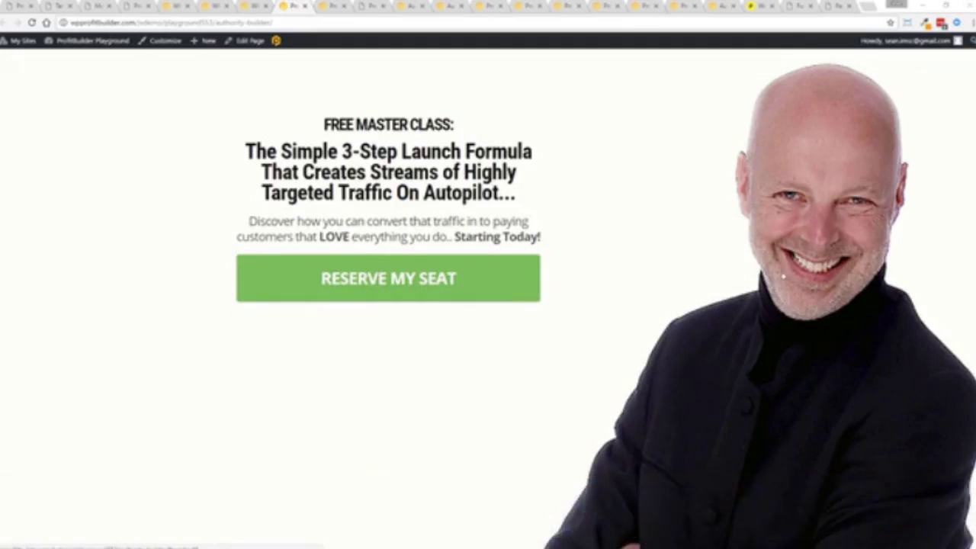
left_click(908, 23)
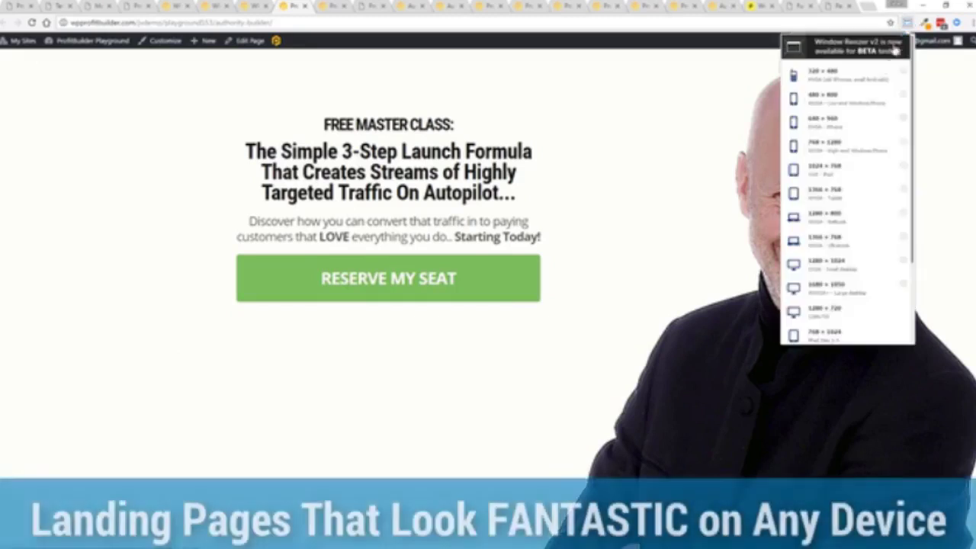
scroll(839, 282, "down", 2)
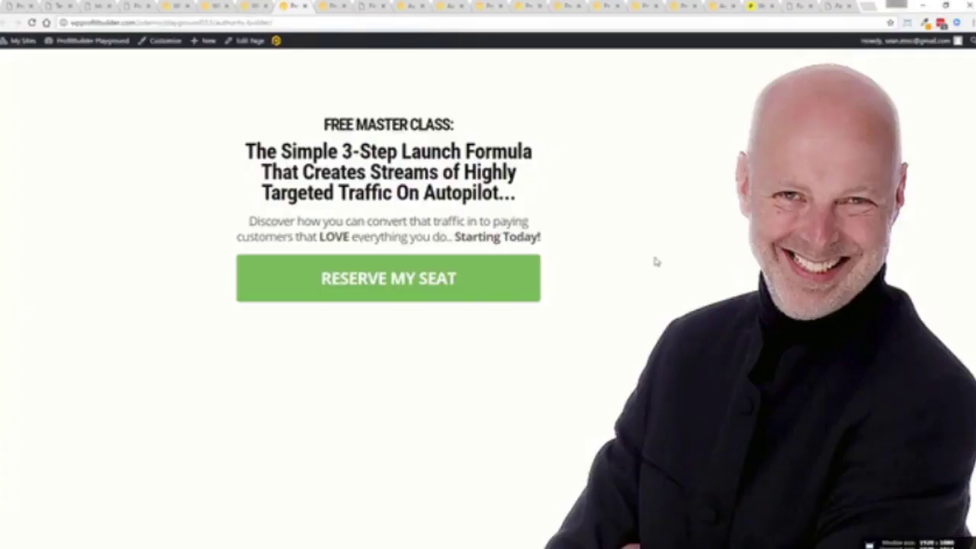
left_click(336, 5)
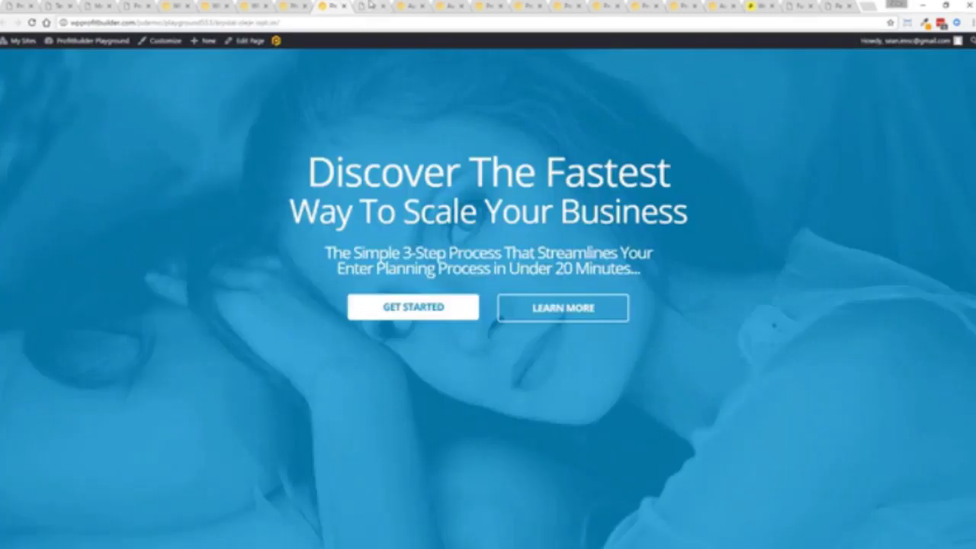
Step: Open the Guerrilla Marketing Mastery funnel page and select the offer combining the book with the Exclusive Companion Training Videos
left_click(370, 5)
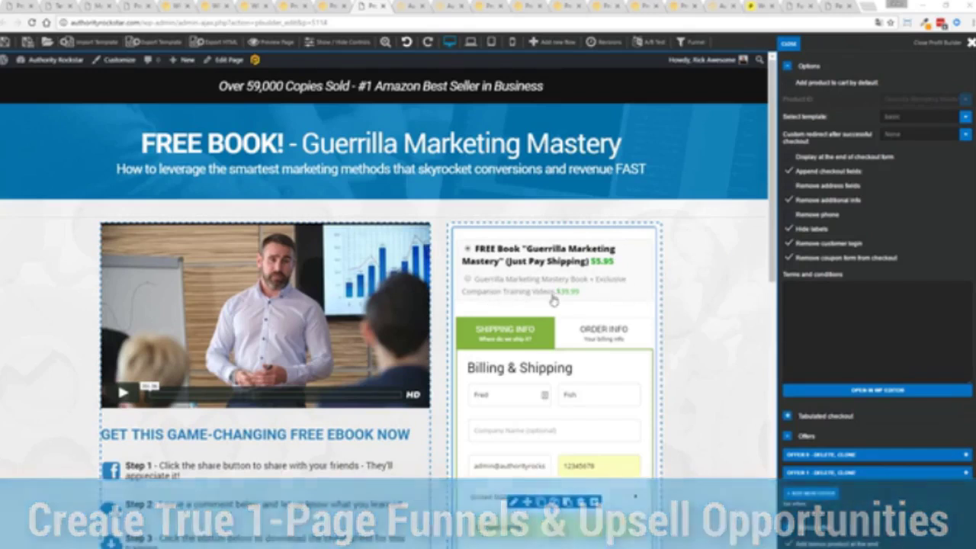
left_click(470, 281)
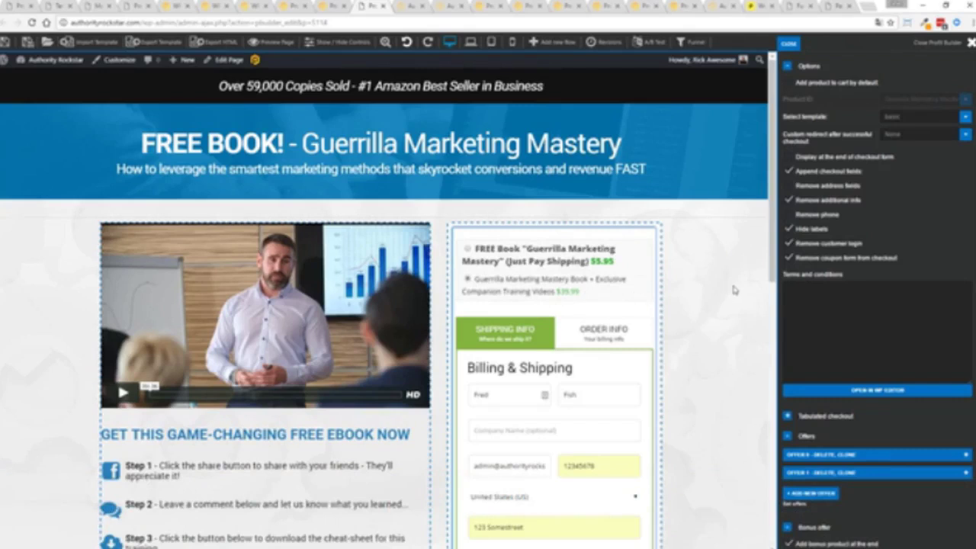
scroll(734, 290, "down", 1)
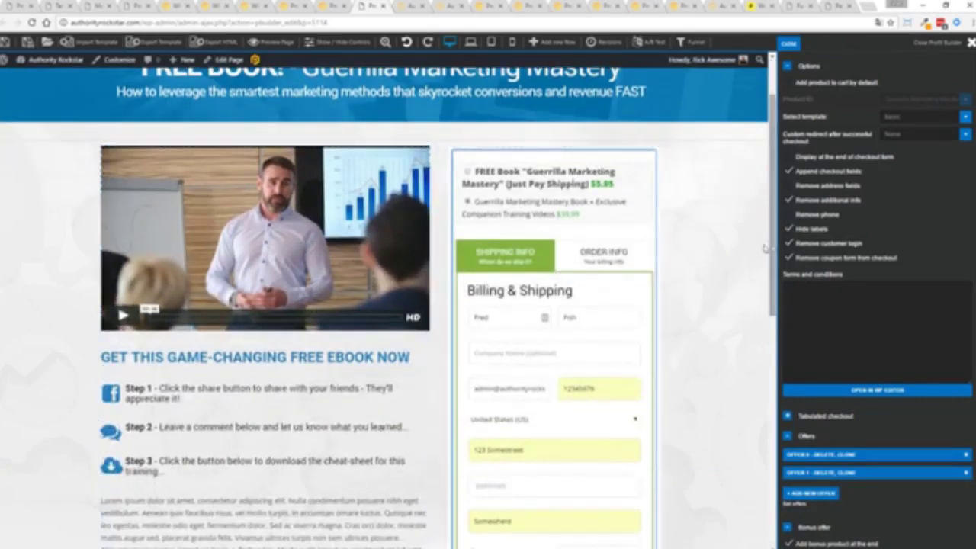
scroll(752, 214, "down", 2)
scroll(752, 216, "up", 1)
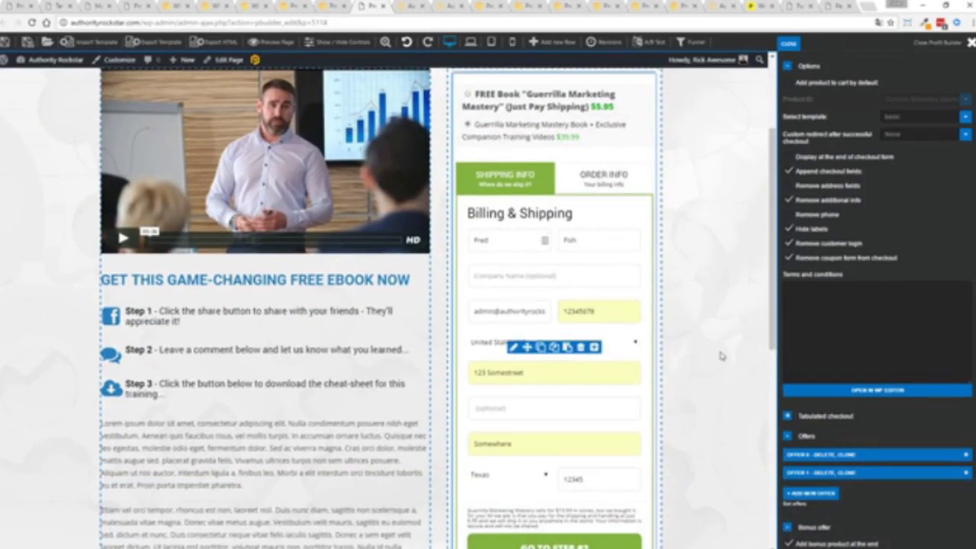
Step: Advance the checkout form to Order Info and examine the order summary, Bonus MasterMind Training offer and payment options
scroll(719, 347, "down", 3)
left_click(547, 395)
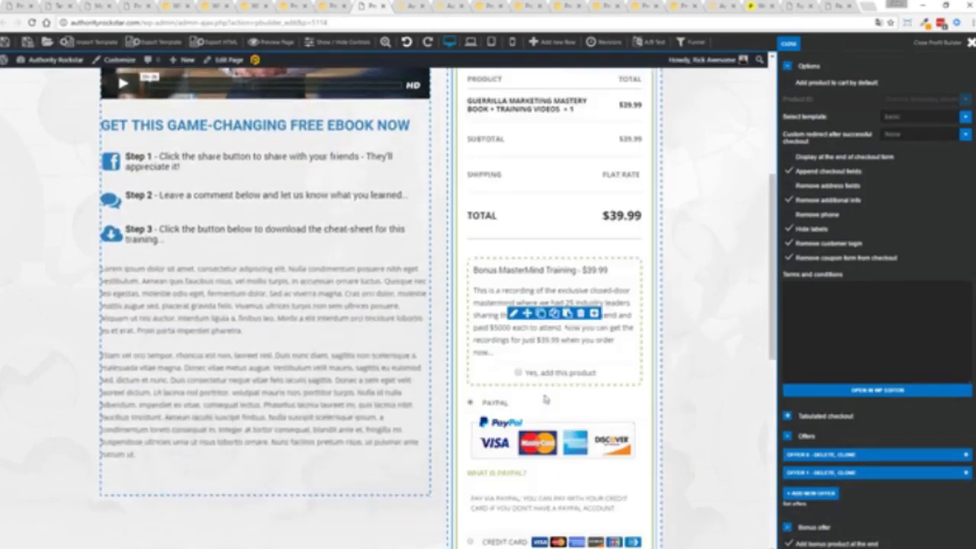
scroll(705, 267, "up", 3)
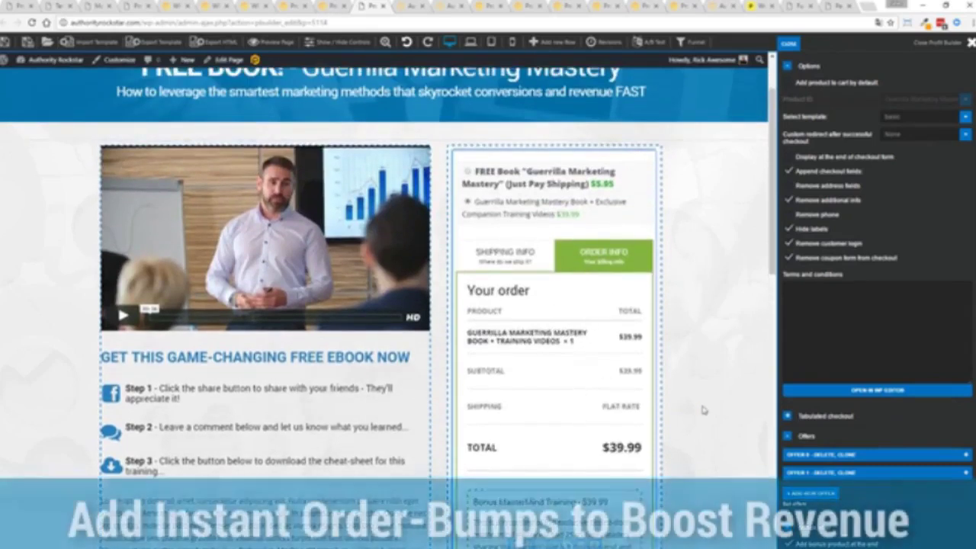
scroll(702, 351, "down", 4)
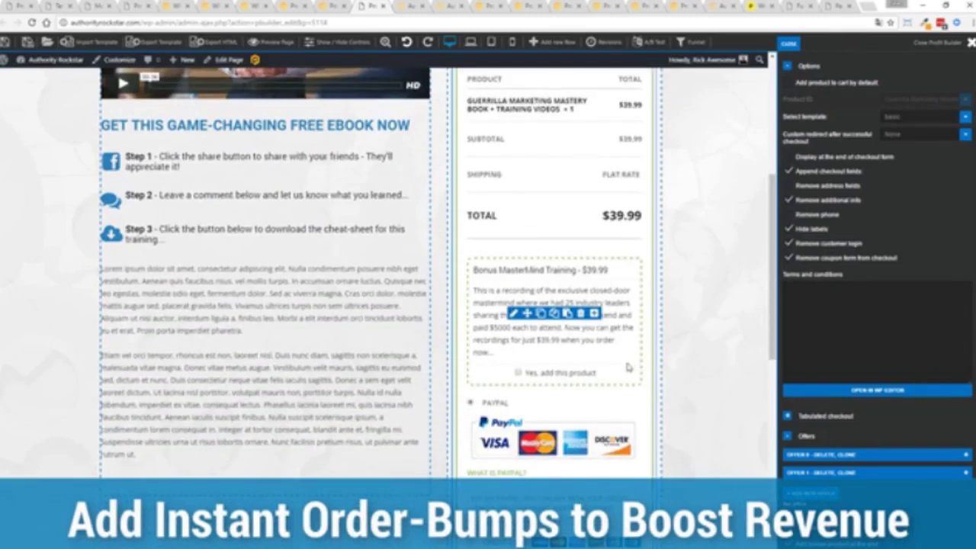
scroll(710, 339, "down", 3)
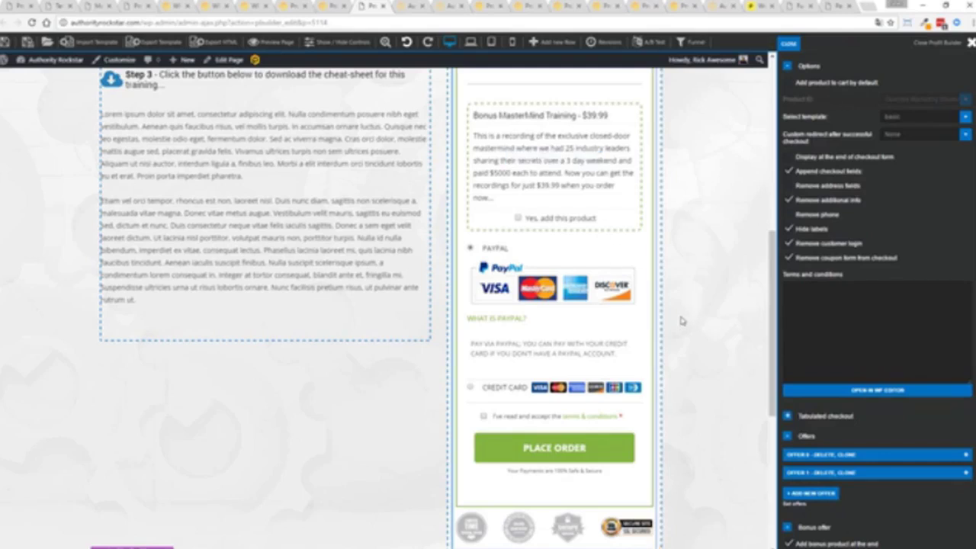
scroll(690, 329, "up", 5)
scroll(689, 329, "up", 1)
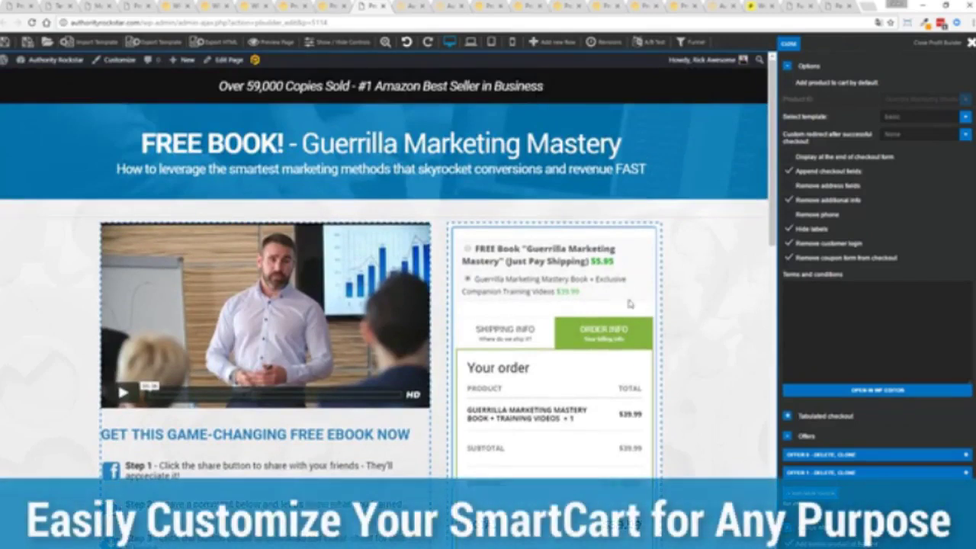
Step: Return the checkout form to Shipping Info and enable the Remove address fields and Remove phone options
left_click(519, 331)
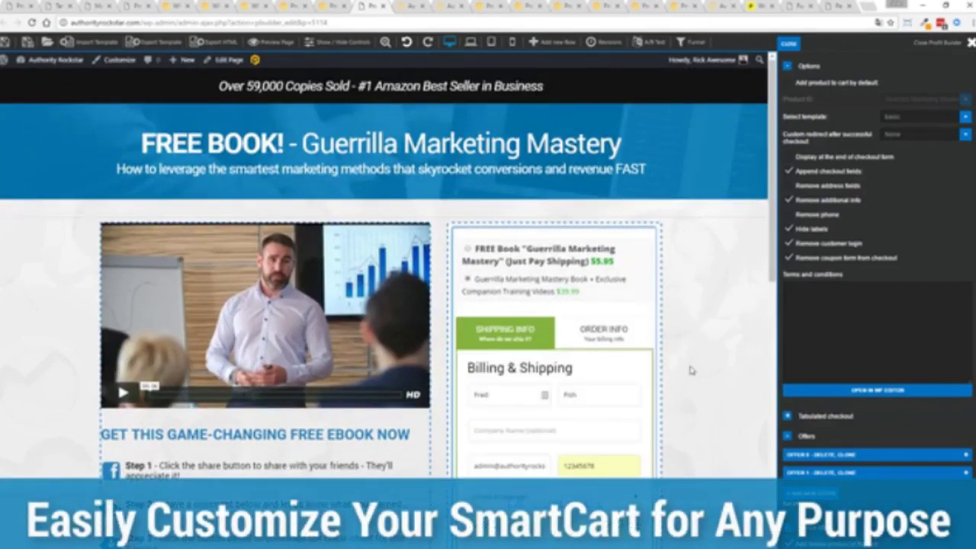
scroll(689, 359, "down", 3)
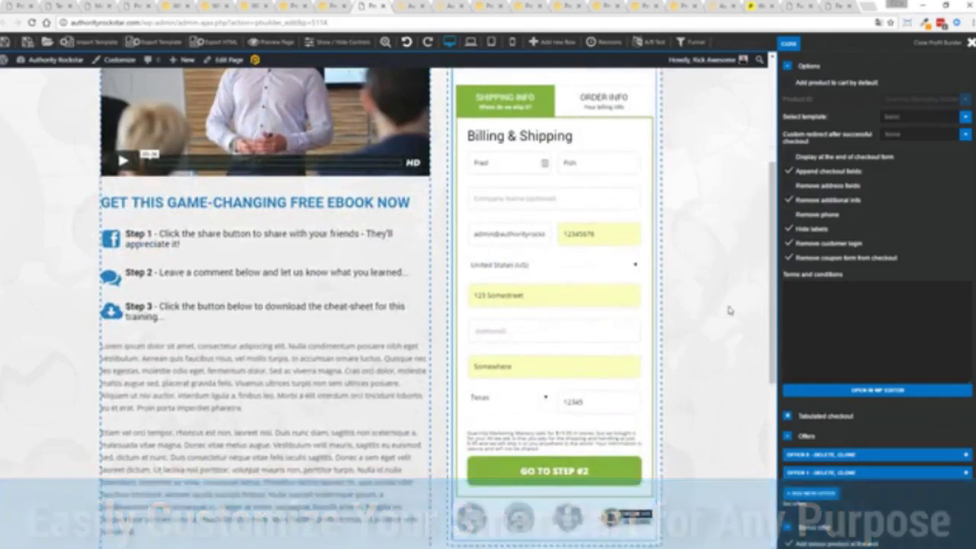
scroll(730, 312, "up", 1)
mouse_move(565, 343)
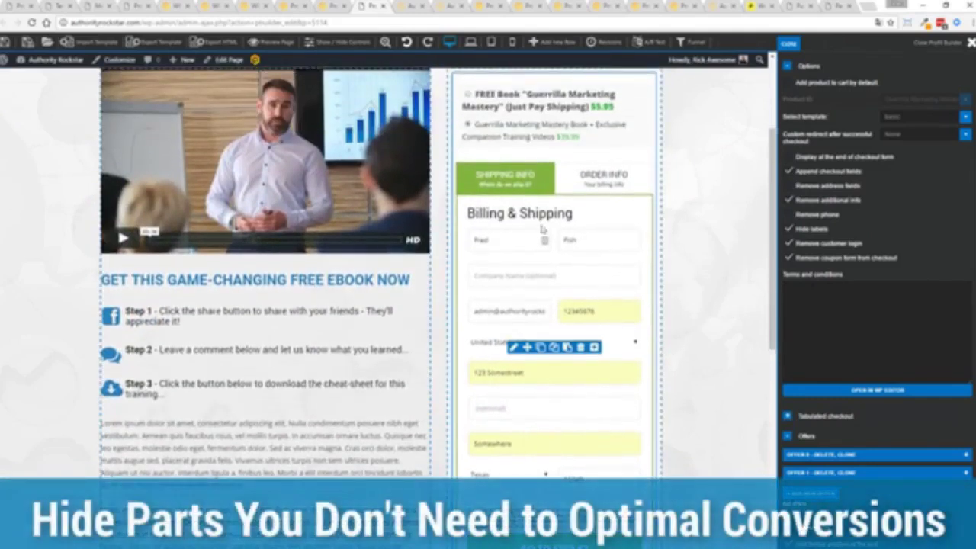
left_click(789, 188)
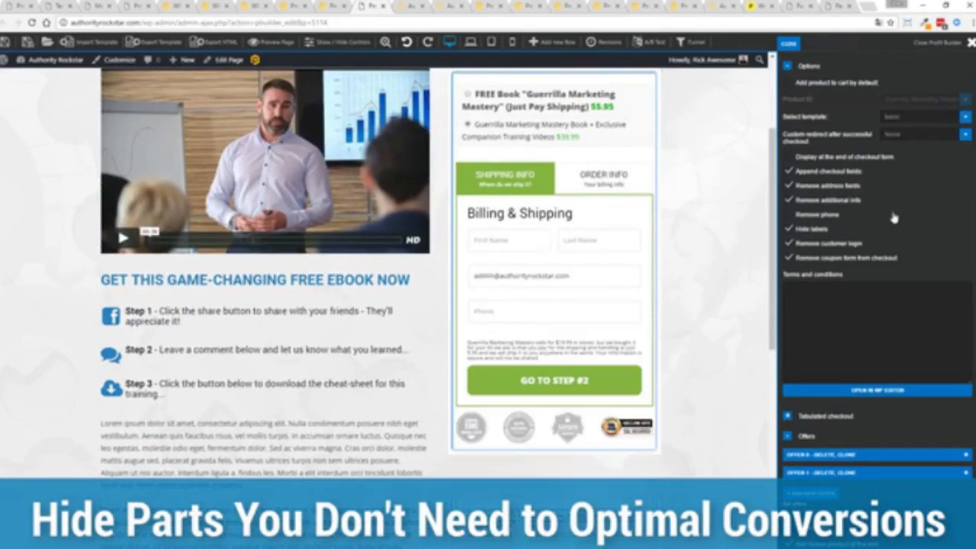
left_click(788, 217)
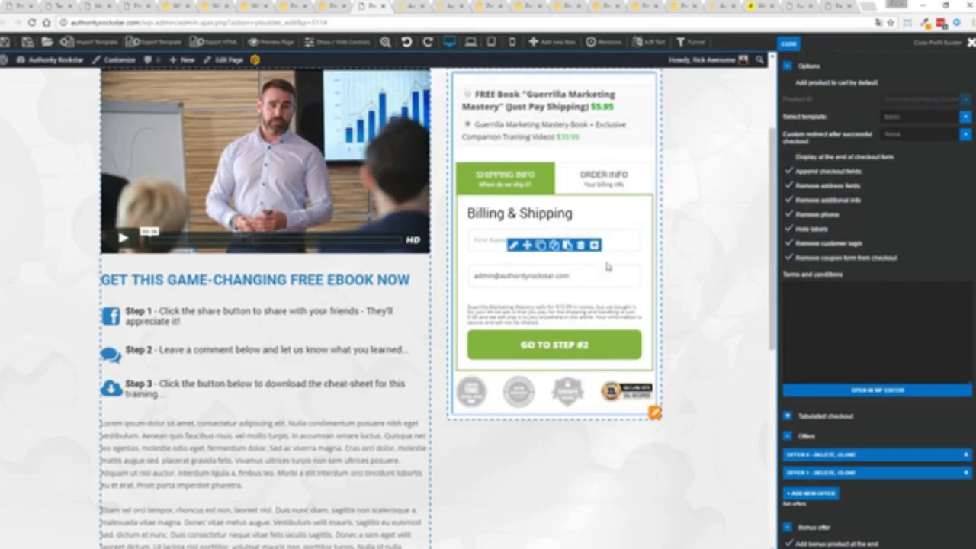
Step: Enable Display at the end of checkout form, and fill in the customer's first and last name under Billing & Shipping
scroll(710, 302, "up", 2)
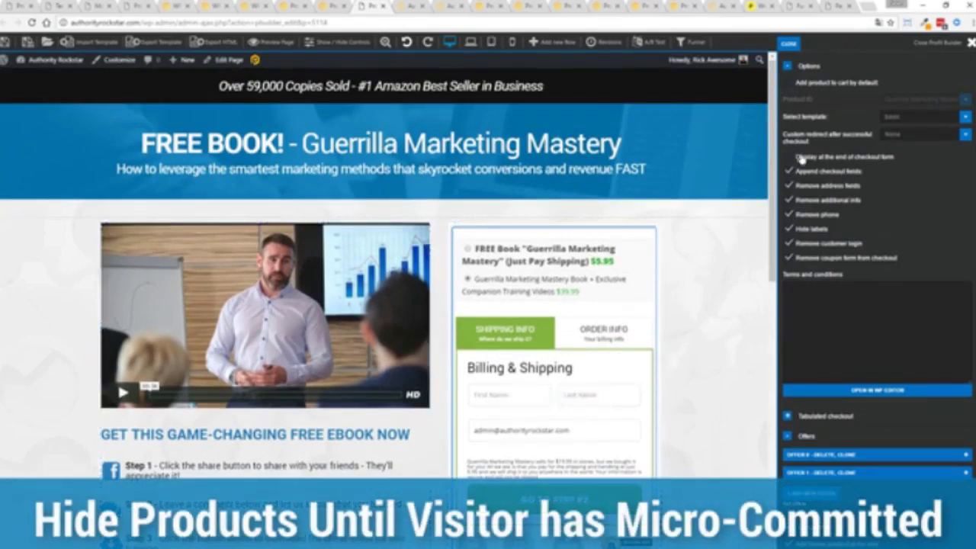
left_click(799, 157)
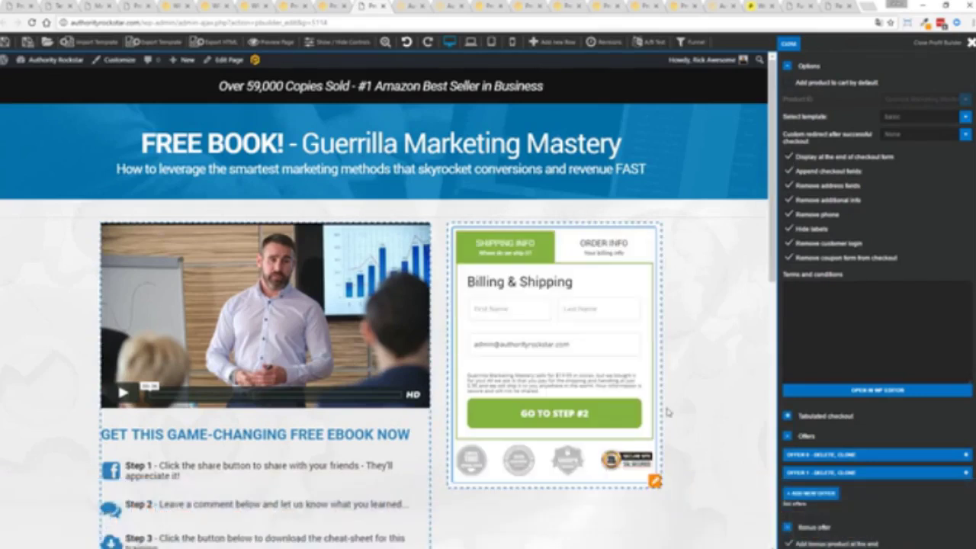
left_click(508, 304)
type("Fred")
key("Tab")
type("Fish")
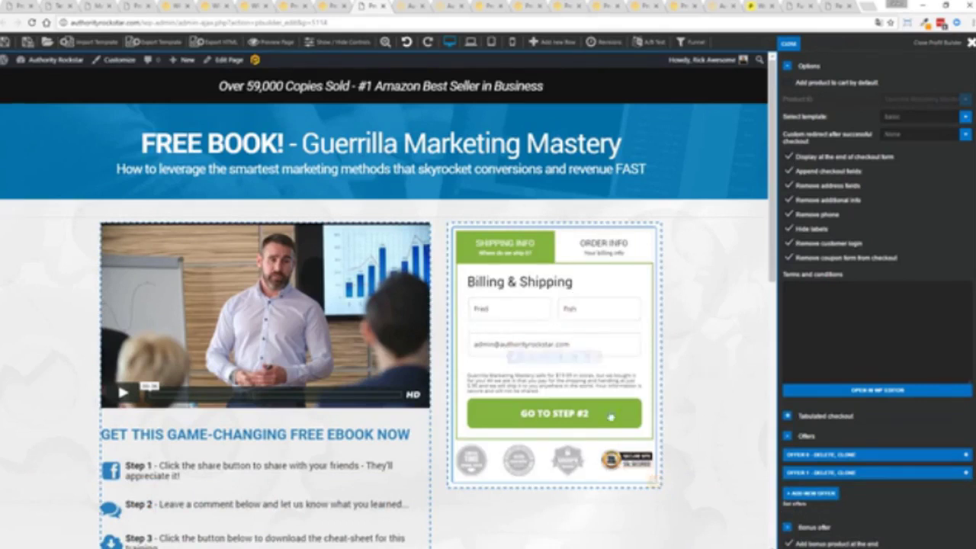
Step: Advance the checkout form to Order Info, add the Bonus MasterMind Training product, and examine the order total and payment options
key("Return")
scroll(709, 394, "down", 5)
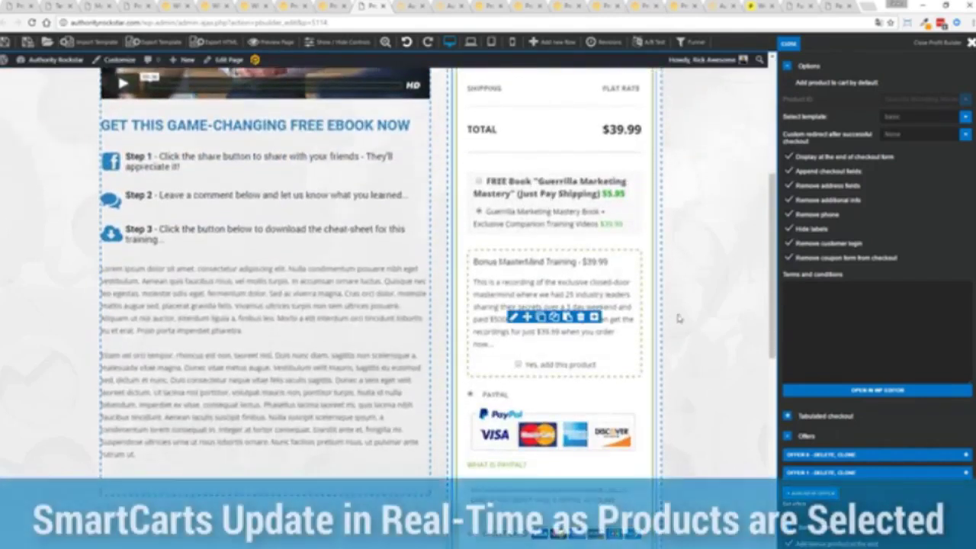
scroll(549, 351, "up", 2)
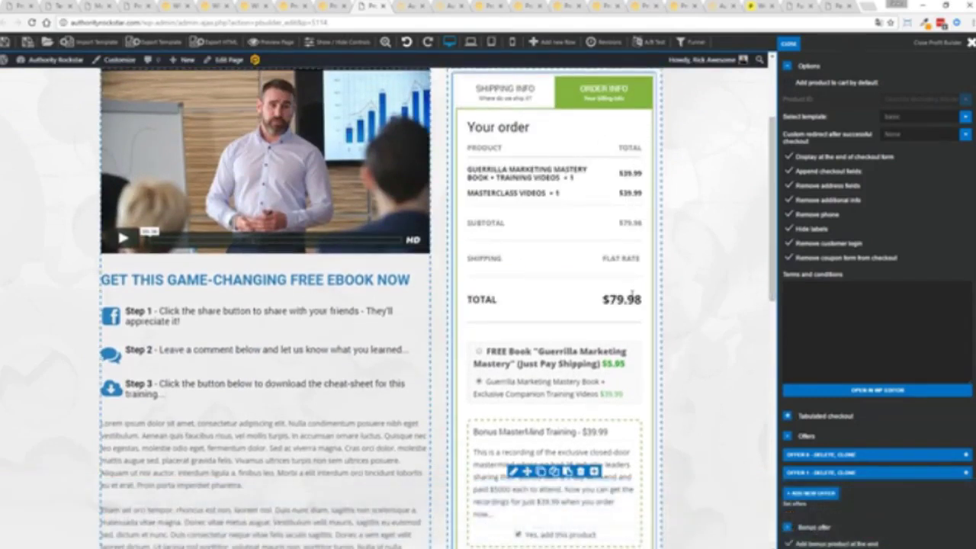
scroll(632, 294, "down", 5)
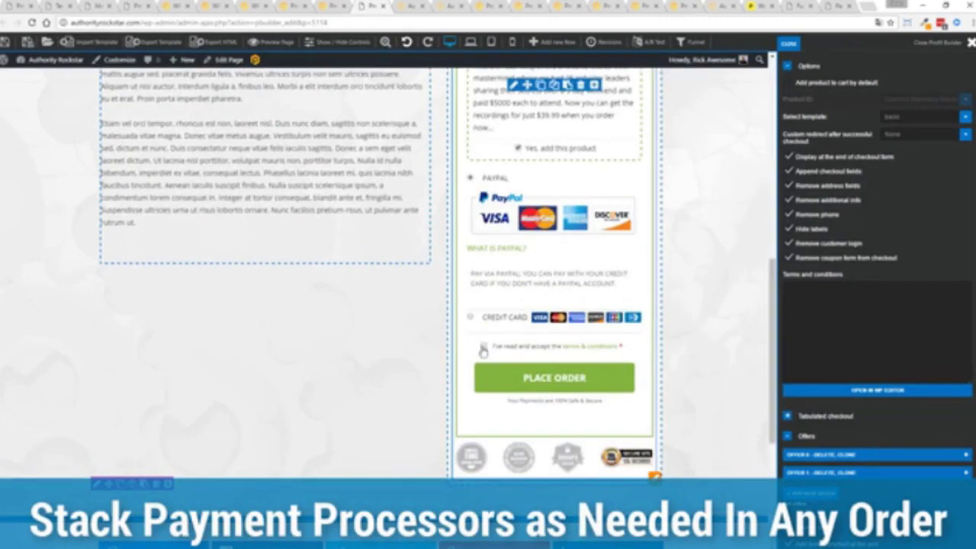
scroll(720, 324, "up", 5)
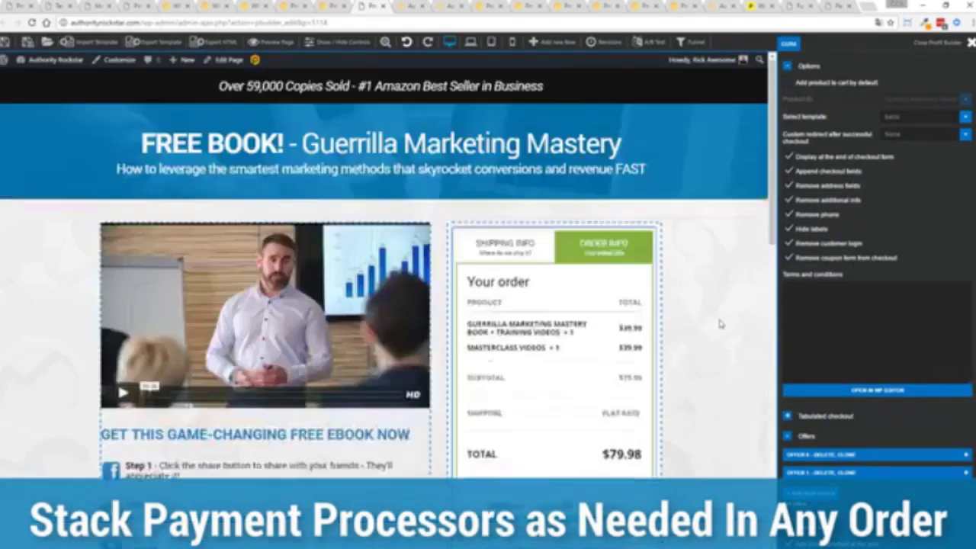
Step: Show the pages available for Custom redirect after successful checkout in the checkout form's options
scroll(720, 325, "down", 1)
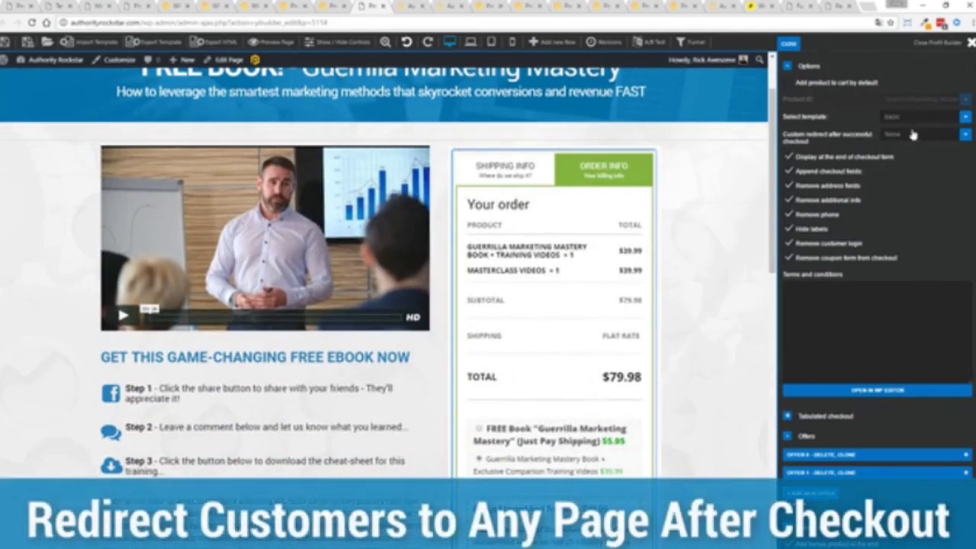
left_click(913, 134)
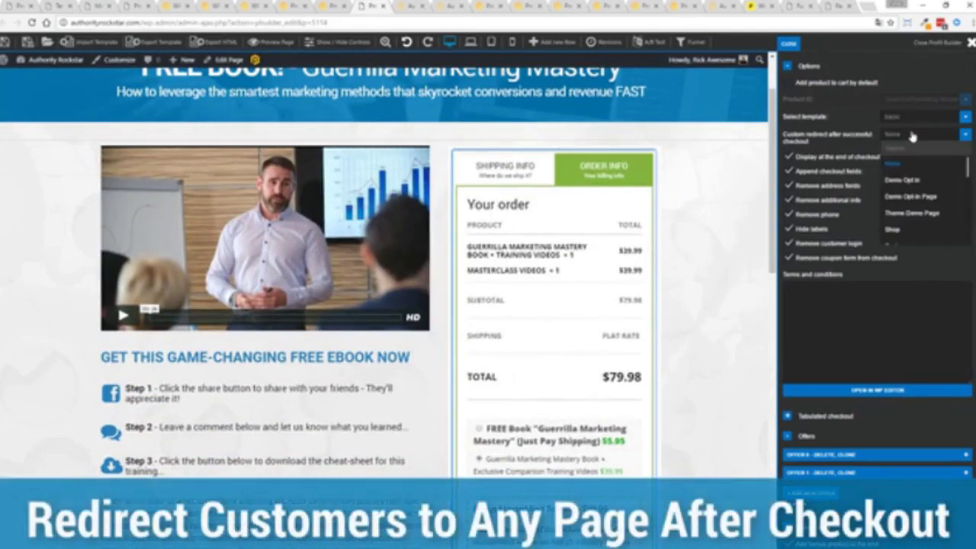
left_click(911, 75)
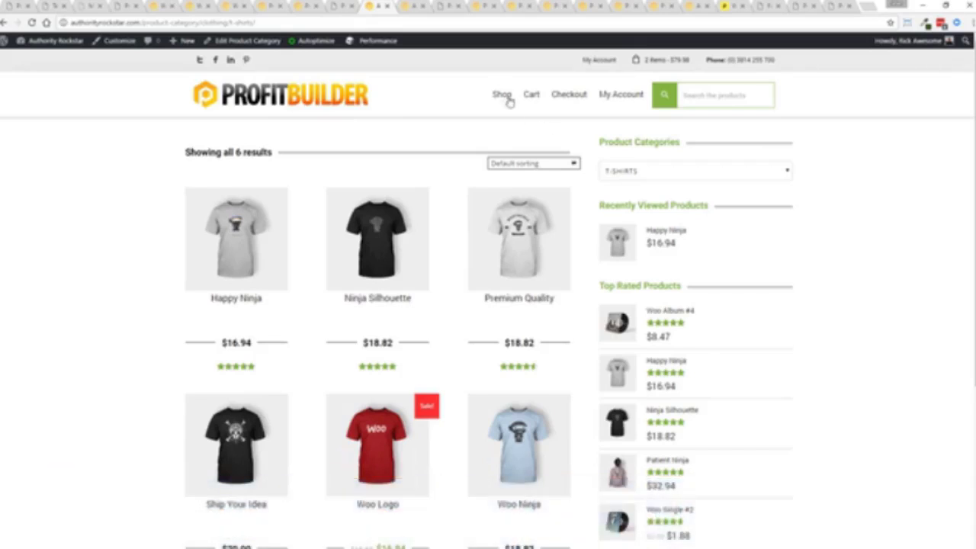
Step: Open the Happy Ninja T-shirt product page and examine its product details, review form and related products
left_click(416, 6)
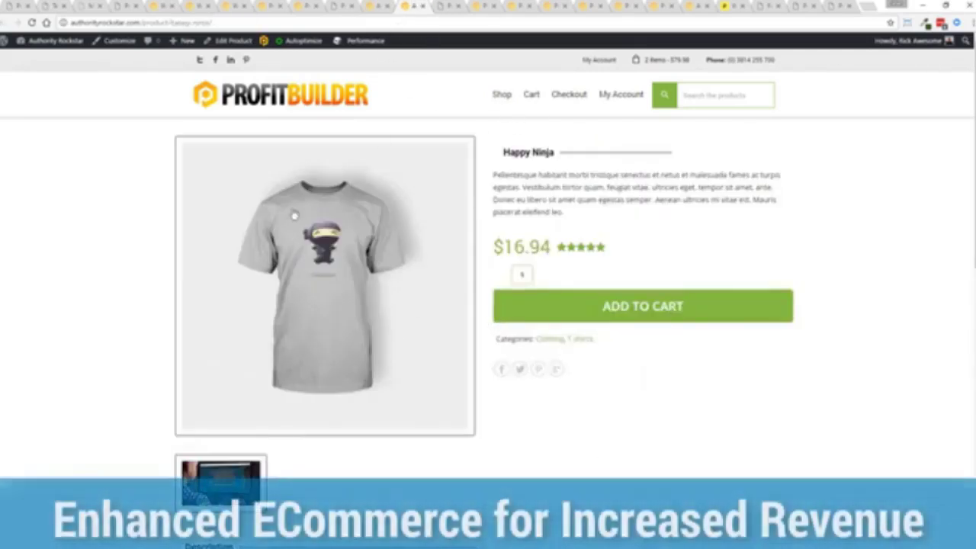
scroll(284, 178, "down", 4)
scroll(285, 178, "down", 5)
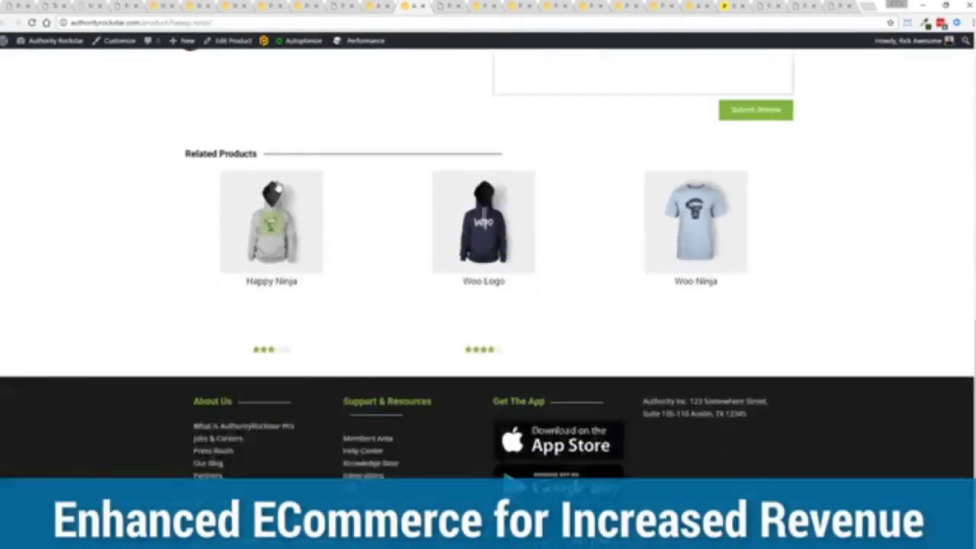
scroll(283, 179, "up", 9)
scroll(278, 181, "down", 1)
scroll(276, 179, "up", 1)
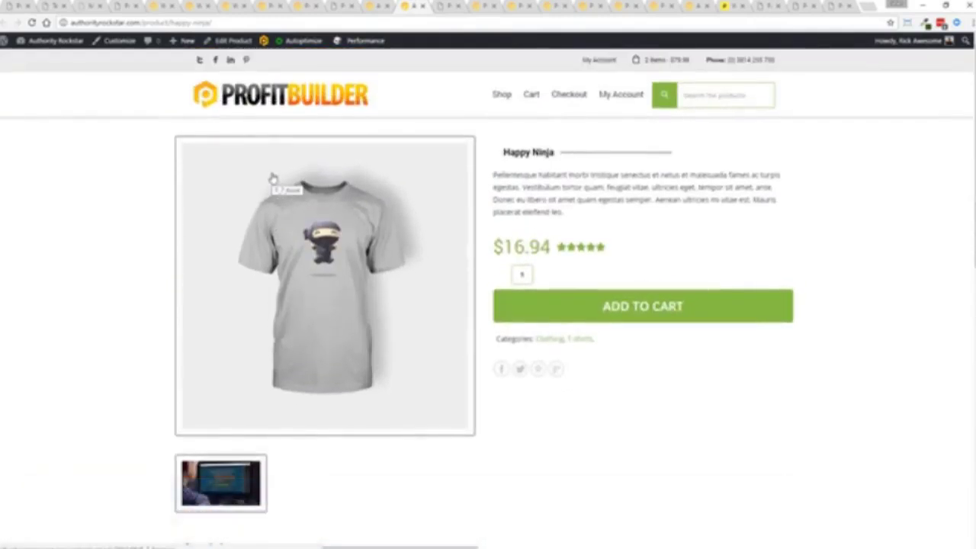
Step: Switch to the example blog post in the page editor and examine its header image, article text and sidebar
left_click(443, 6)
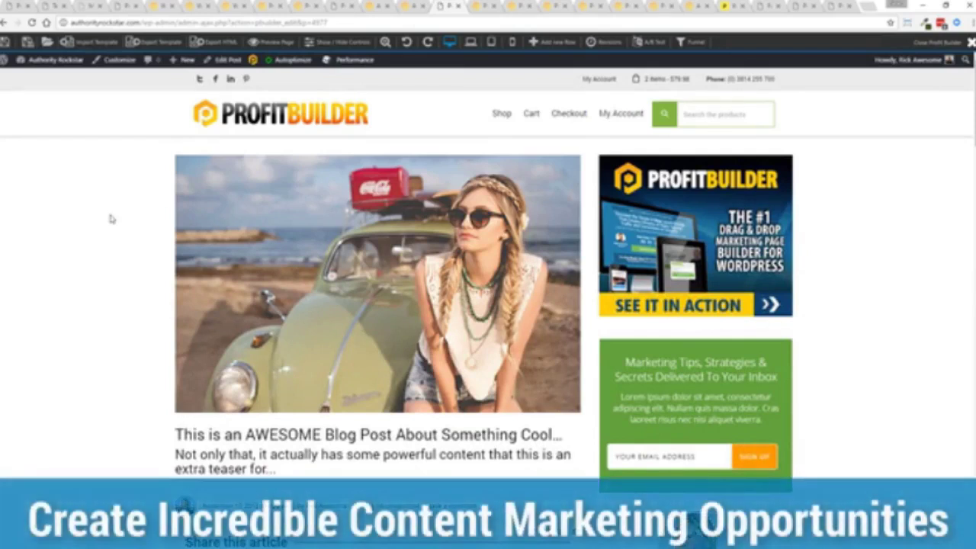
scroll(111, 219, "down", 4)
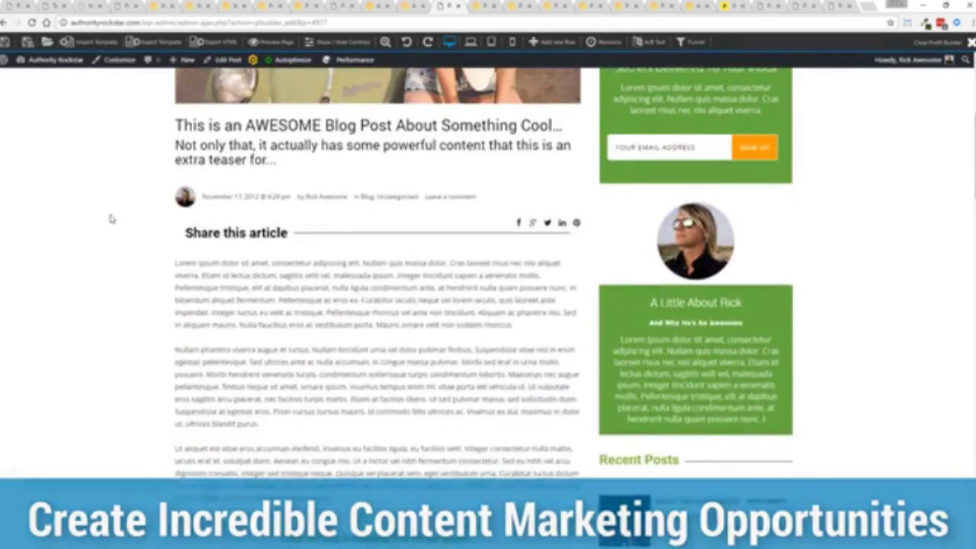
scroll(111, 219, "down", 3)
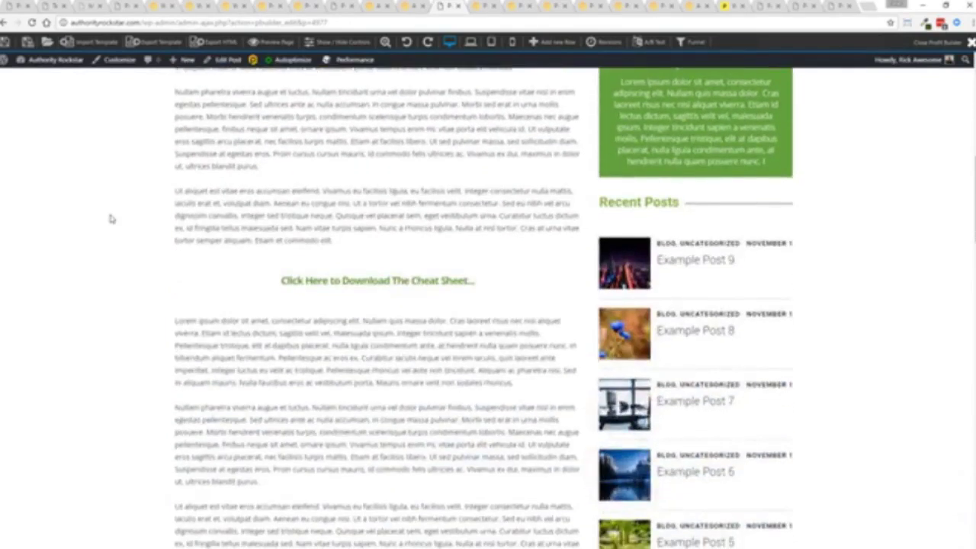
Step: Preview the opt-in popup behind the blog post's cheat sheet download link, and close it
scroll(110, 219, "up", 3)
scroll(109, 218, "down", 1)
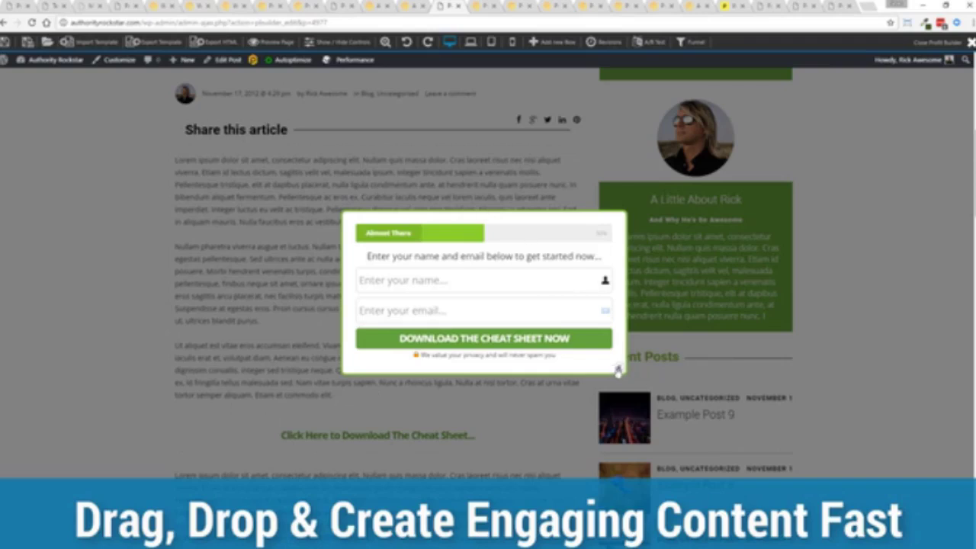
left_click(619, 369)
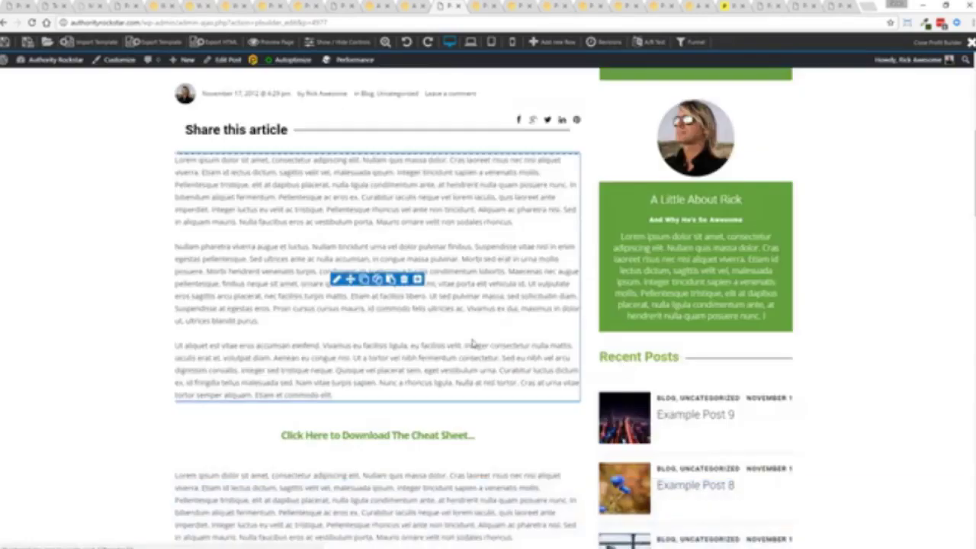
Step: Examine the rest of the blog post, including its embedded video, sidebar widgets and the opt-in form below the article
scroll(473, 344, "down", 5)
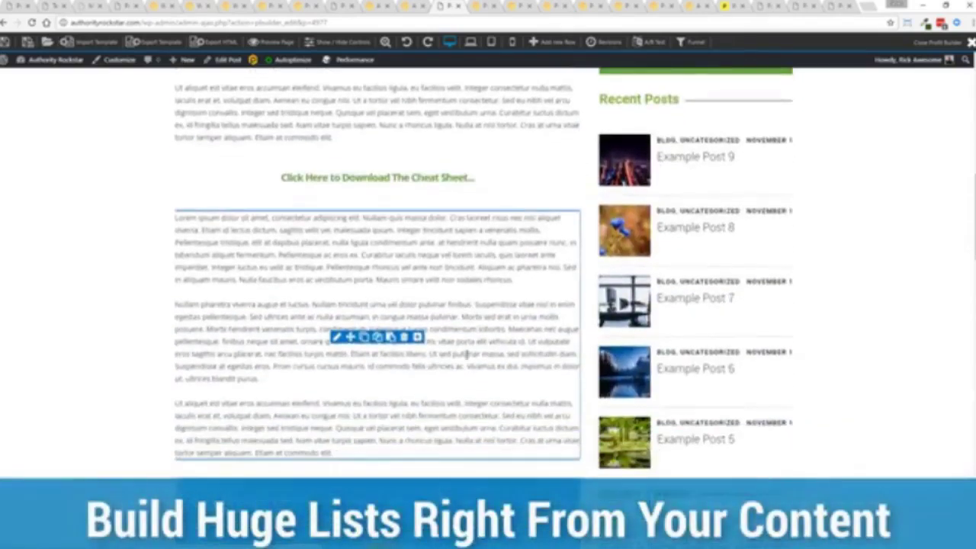
scroll(467, 355, "down", 7)
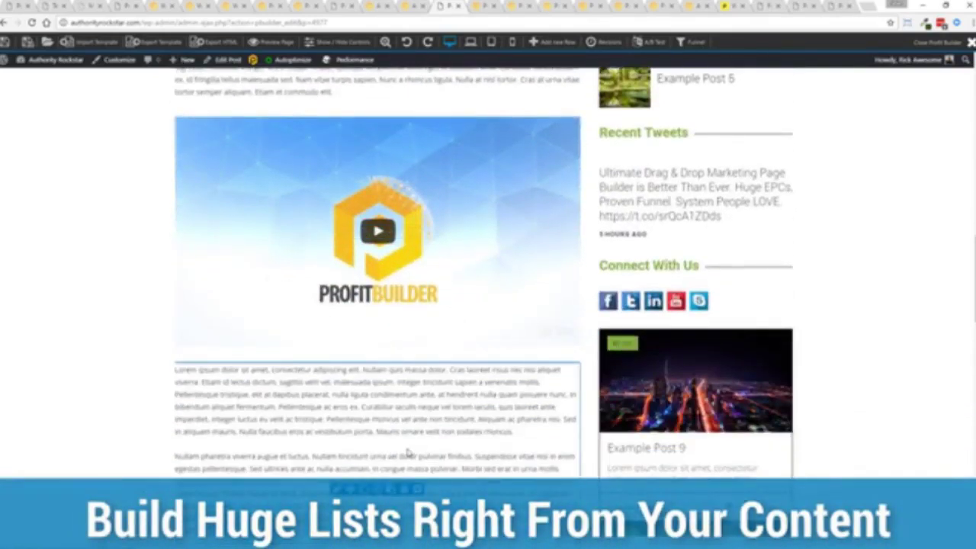
scroll(472, 212, "up", 3)
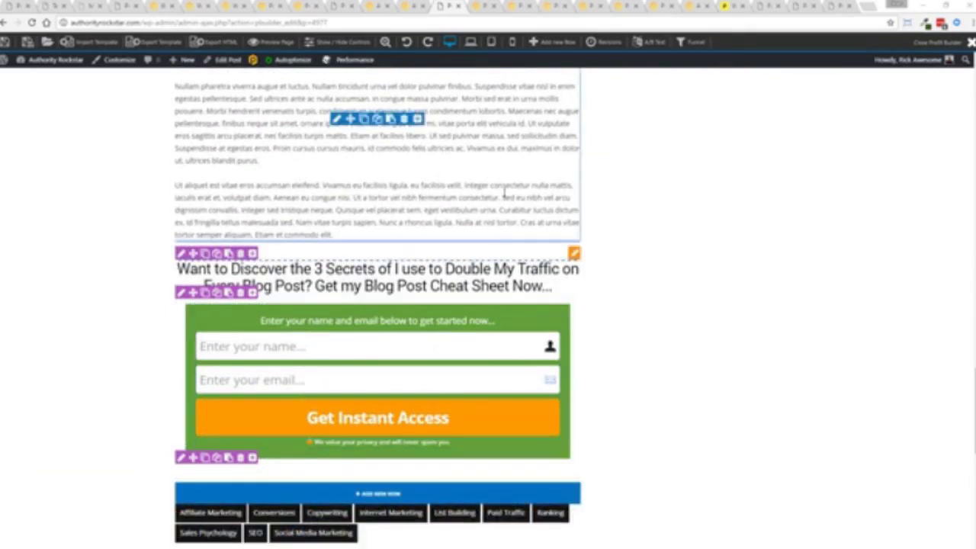
scroll(502, 186, "down", 1)
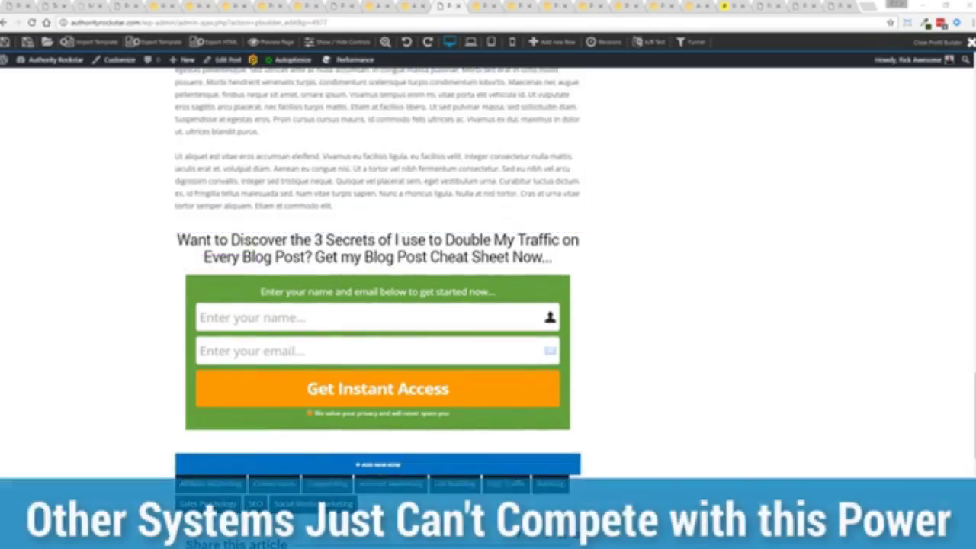
scroll(198, 284, "up", 15)
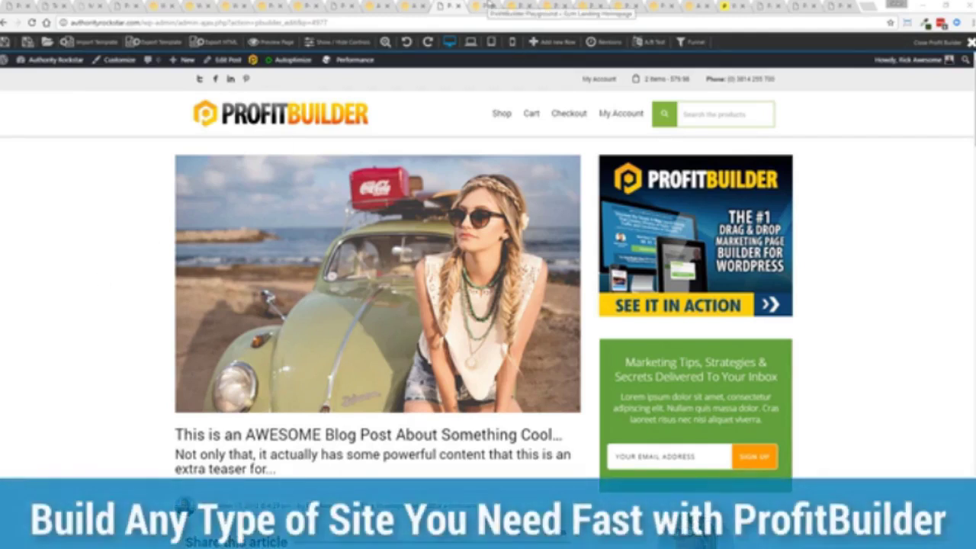
Step: Open the gym landing homepage example and examine its sections from the hero banner to the footer
left_click(488, 4)
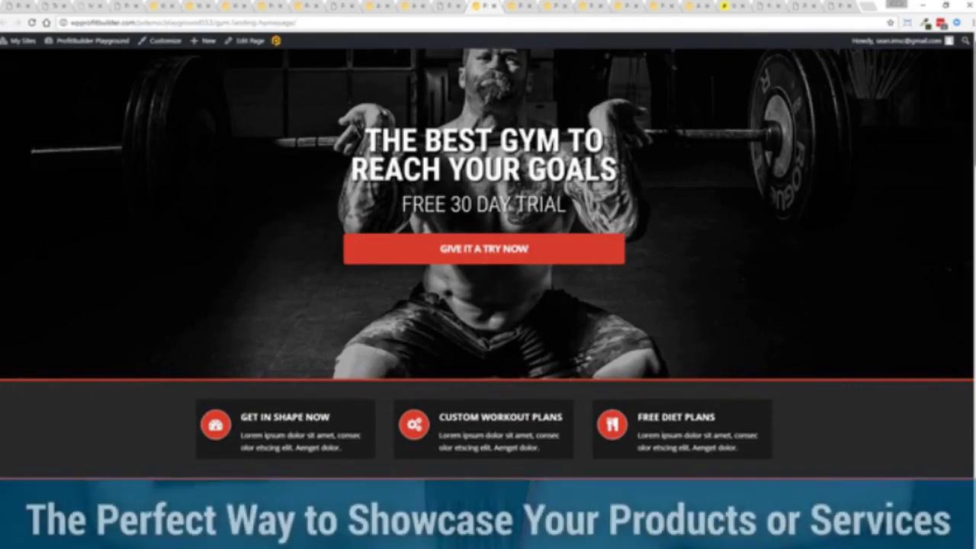
scroll(955, 109, "down", 3)
scroll(488, 270, "down", 3)
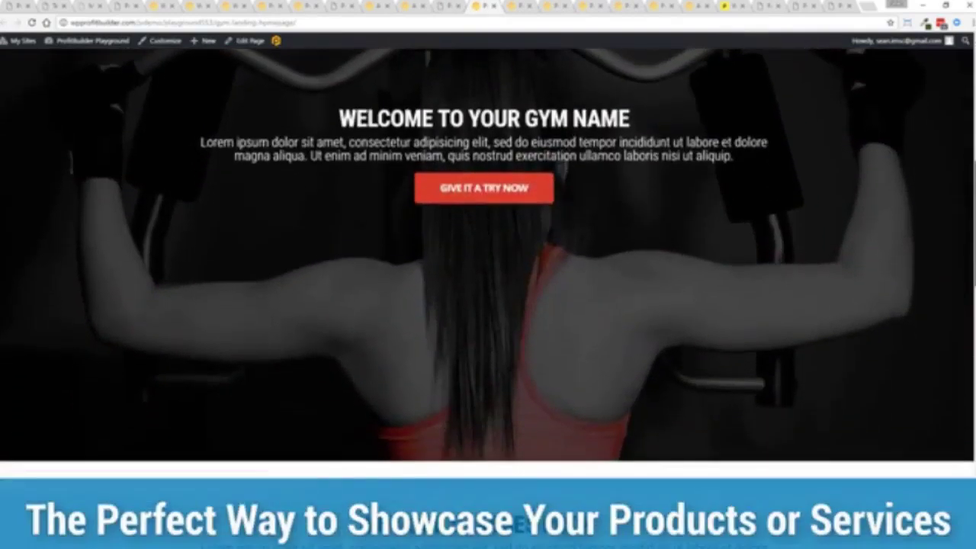
scroll(488, 298, "down", 6)
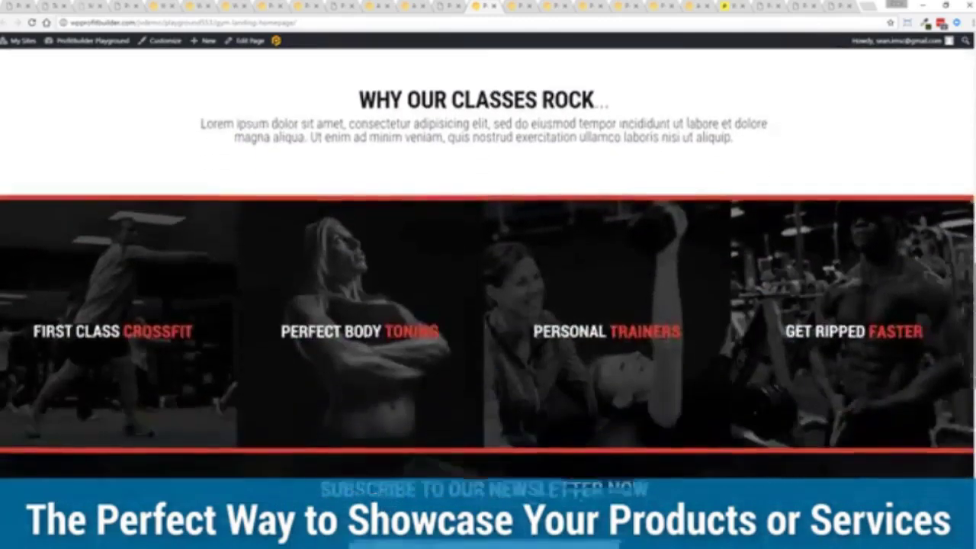
scroll(489, 298, "down", 5)
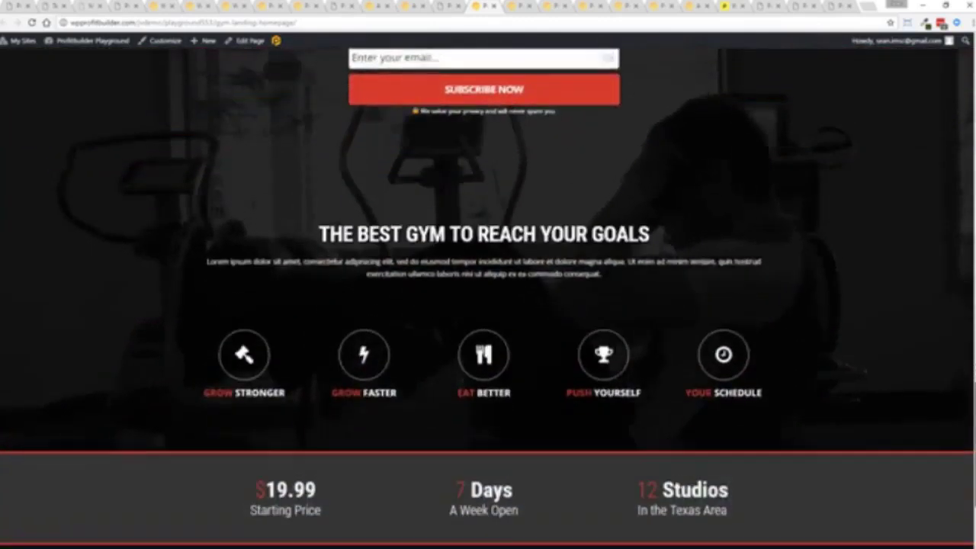
scroll(488, 298, "down", 2)
scroll(488, 298, "up", 3)
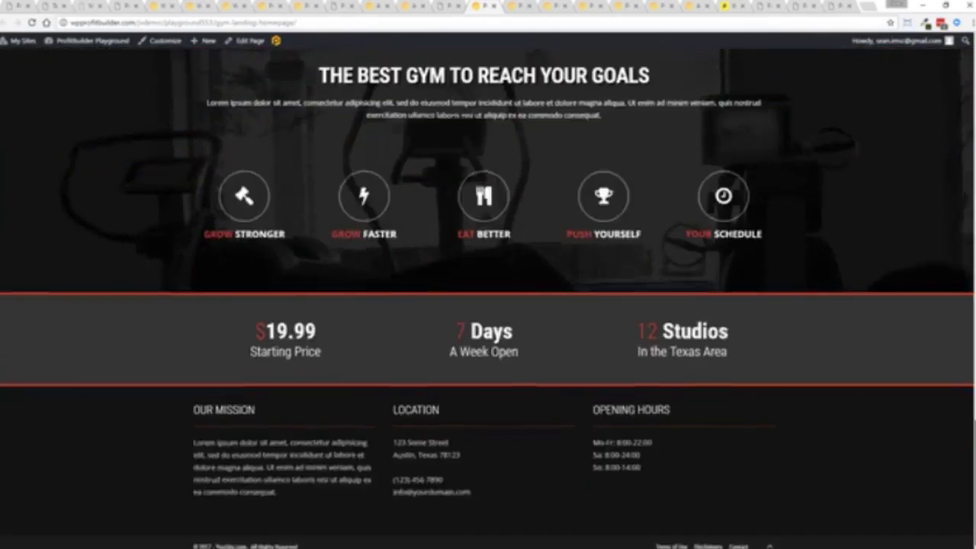
scroll(488, 298, "up", 15)
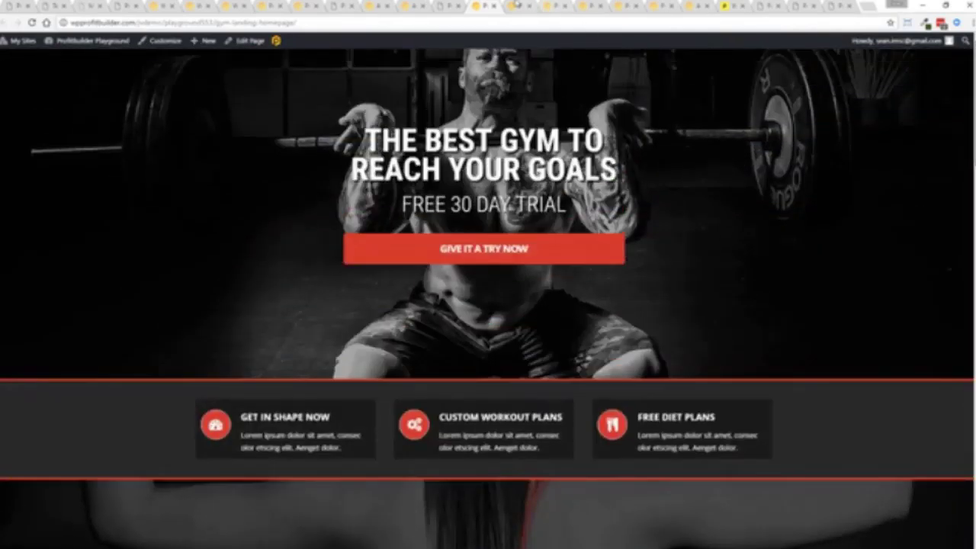
Step: View the full-screen splash opt-in, coming soon and contest opt-in example pages with their countdown timers
left_click(517, 5)
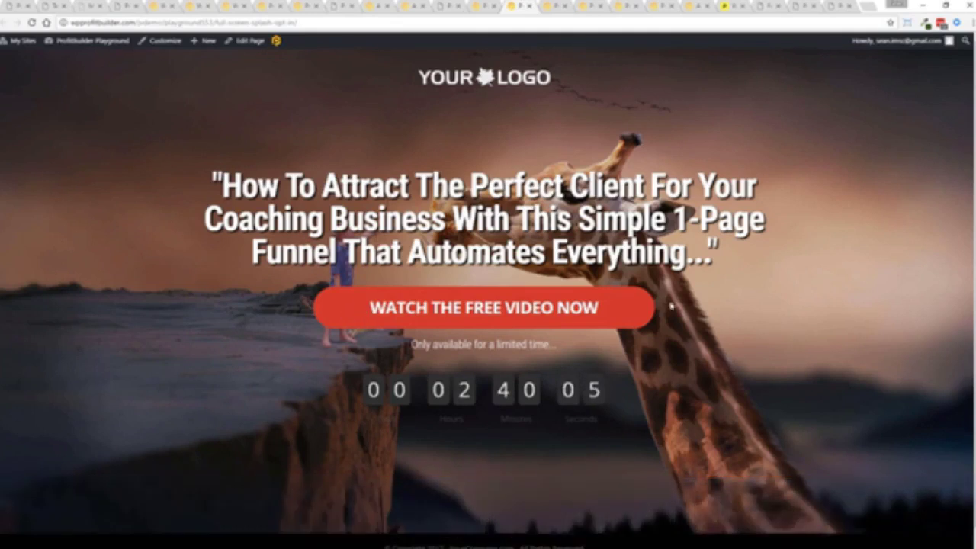
left_click(542, 8)
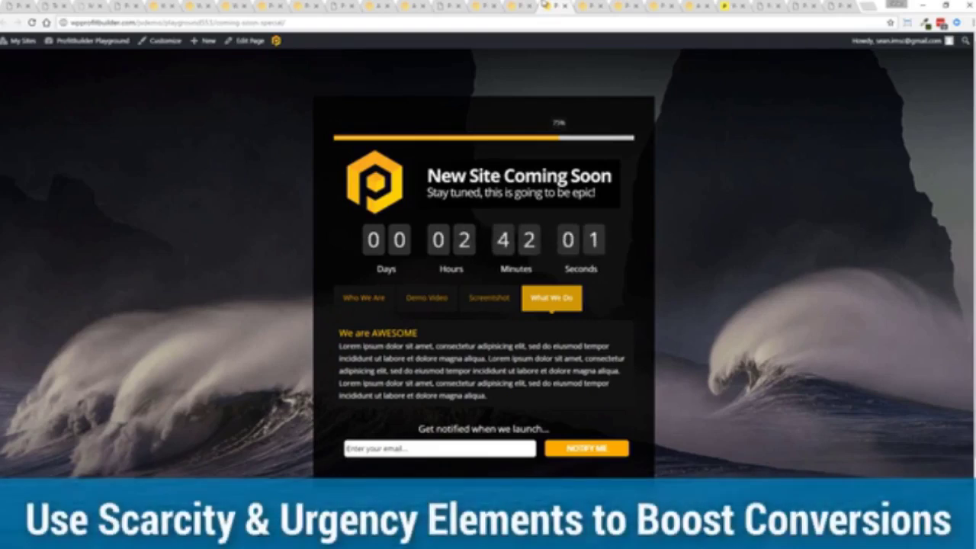
left_click(588, 7)
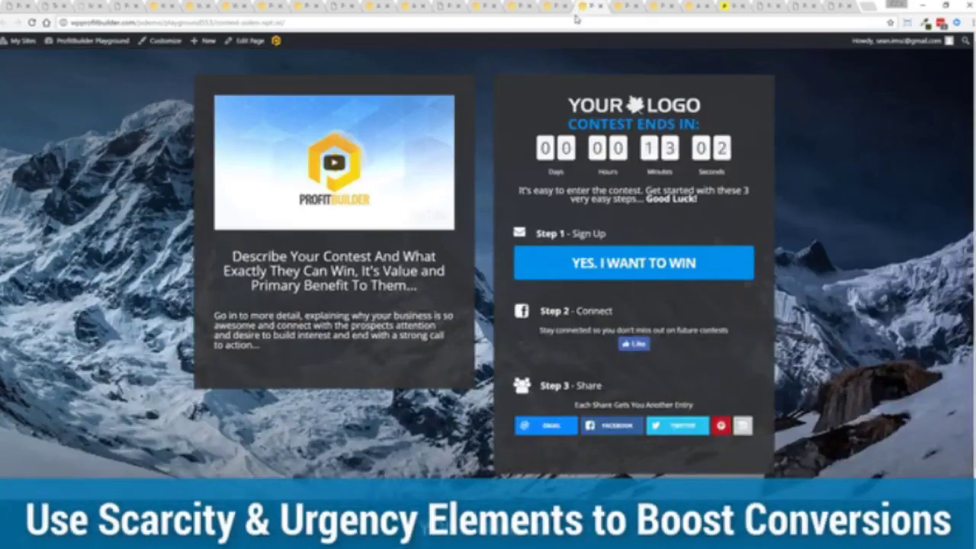
Step: Open the live training webinar example page, preview its Claim Your Seat registration popup, and close it
left_click(624, 6)
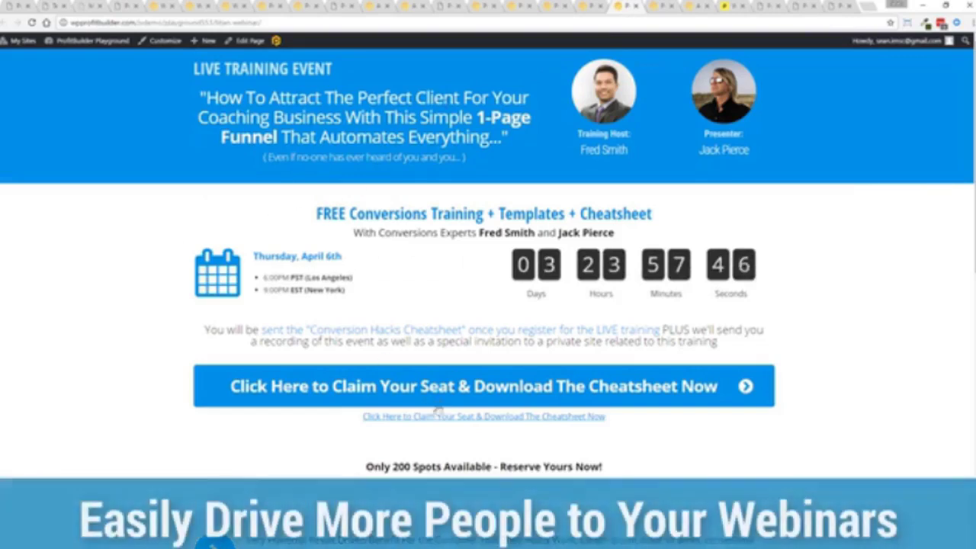
left_click(418, 387)
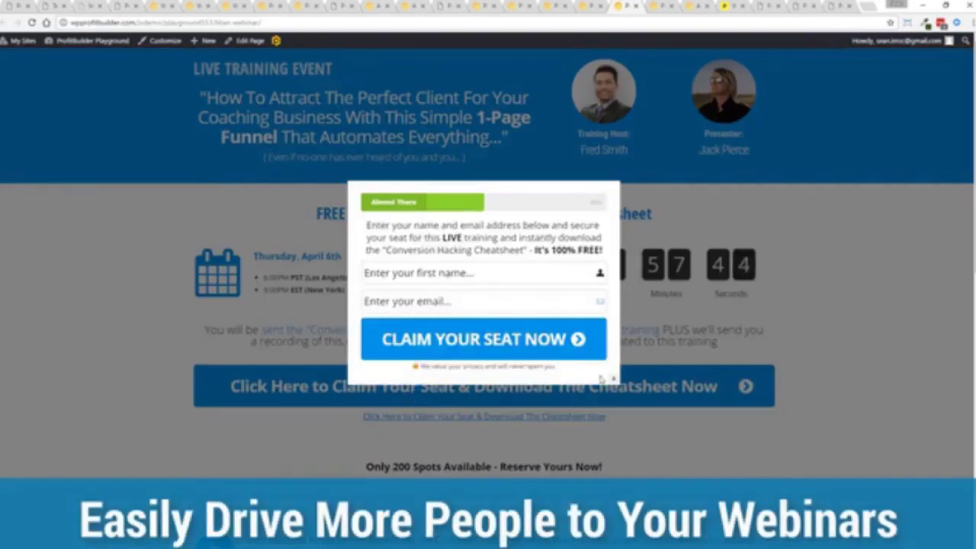
left_click(615, 381)
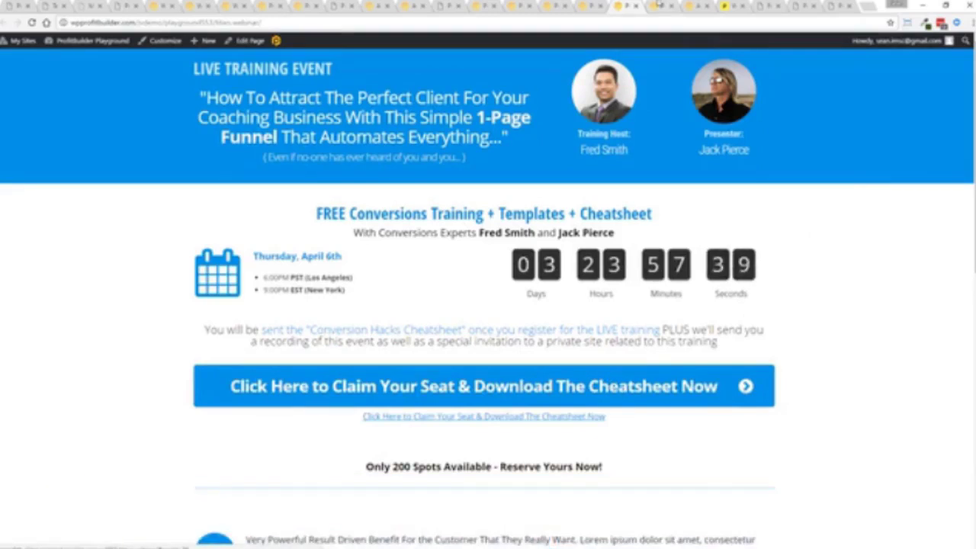
Step: View the special webinar registration example, and open the Authority Rockstar homepage to examine its What EXACTLY is ProfitBuilder section
key("ctrl+Tab")
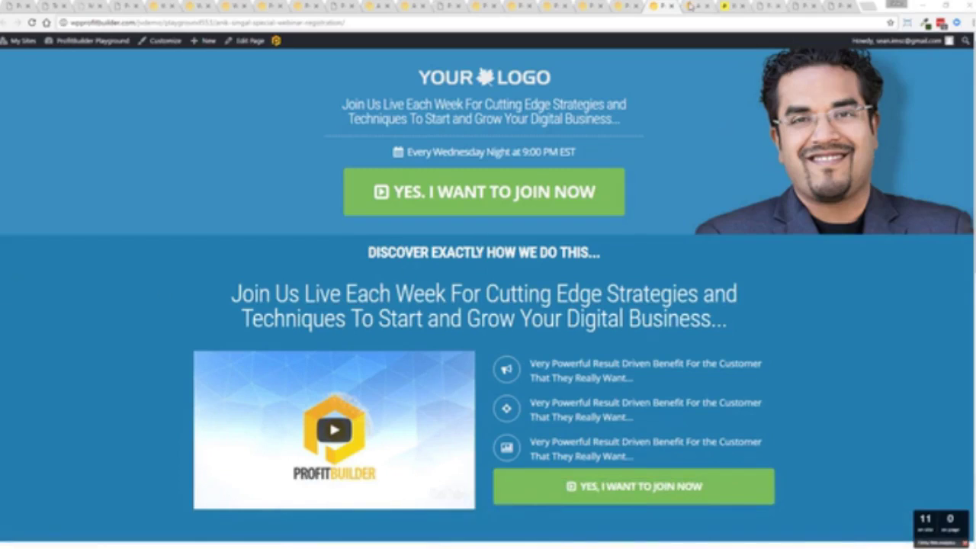
left_click(691, 6)
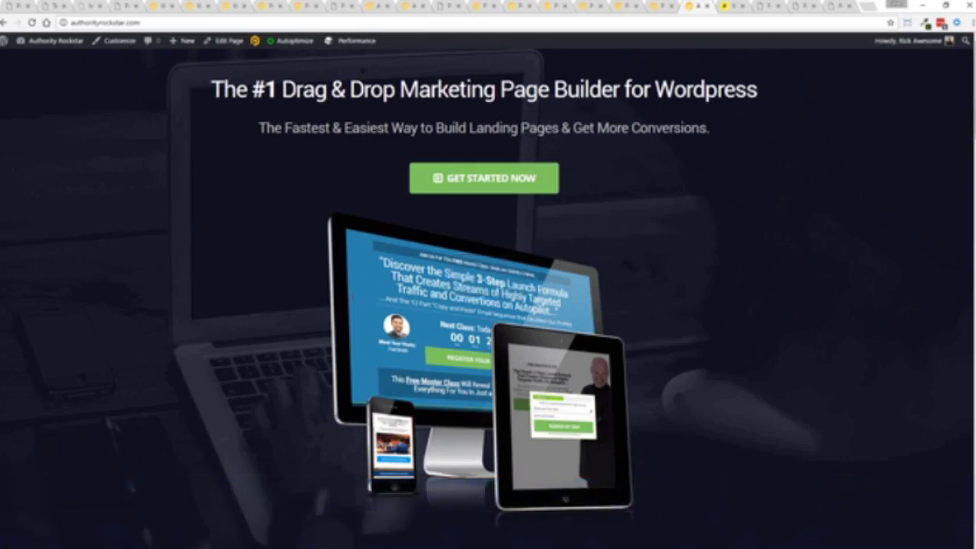
scroll(489, 298, "down", 5)
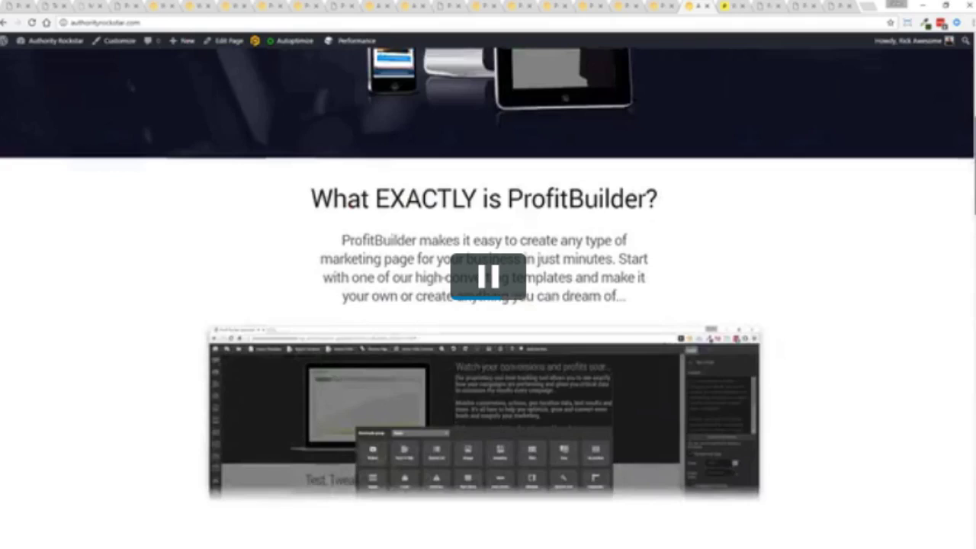
Step: Examine the Authority Rockstar homepage's feature sections and image backgrounds from the ProfitBuilder introduction through Track & Manage Your Funnels, and return to its hero banner
scroll(488, 305, "down", 2)
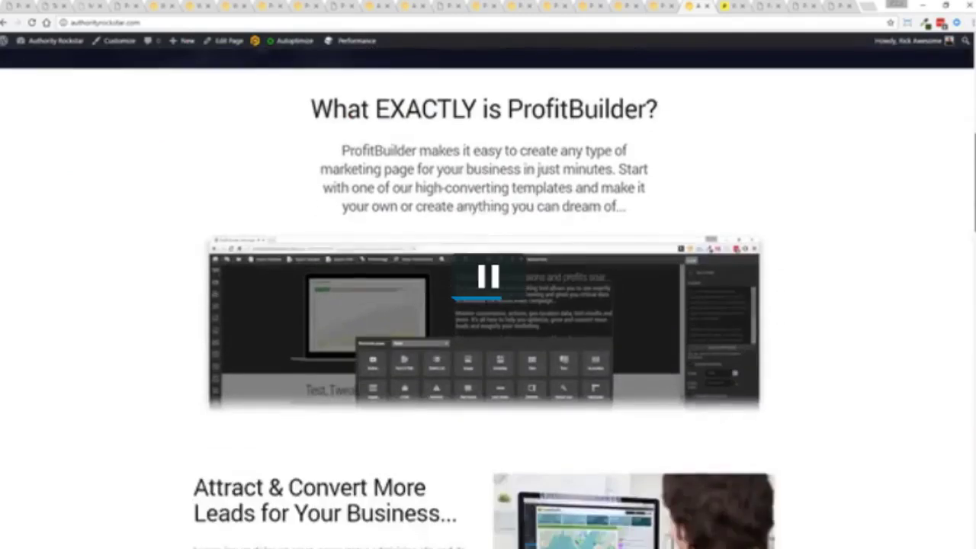
scroll(790, 336, "down", 4)
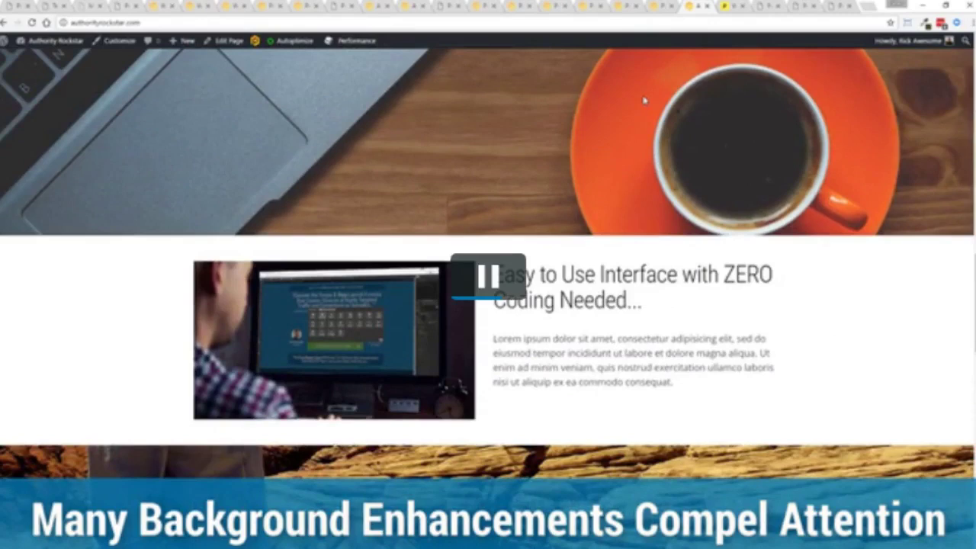
scroll(393, 130, "down", 12)
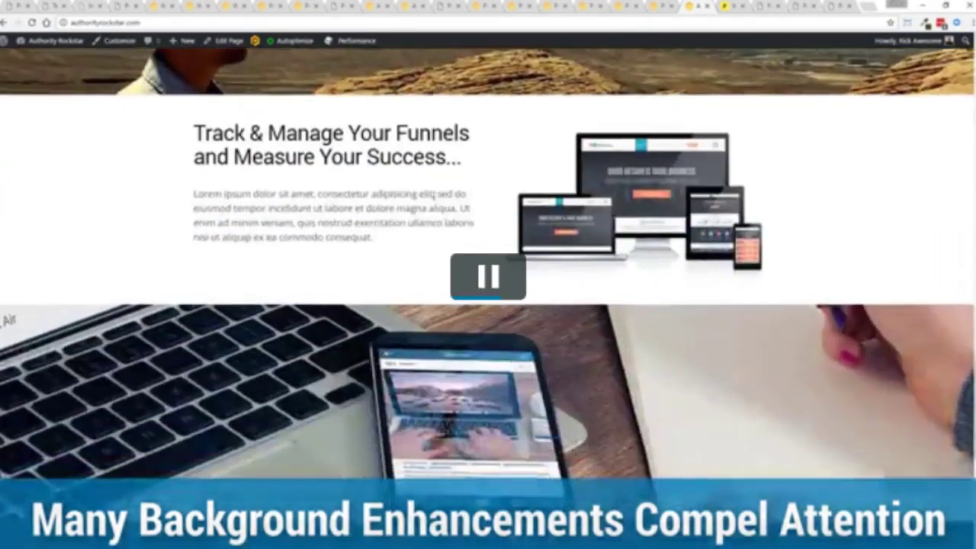
scroll(388, 209, "down", 4)
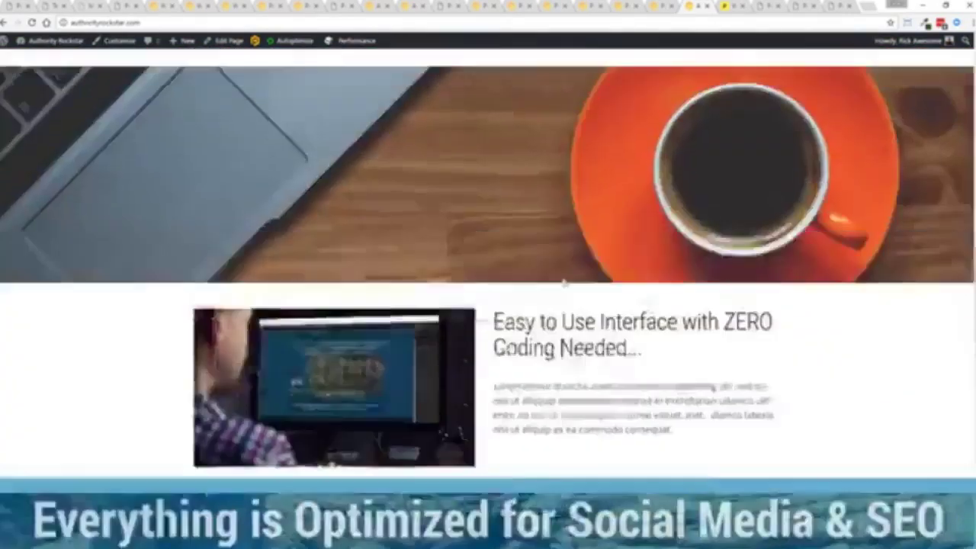
scroll(565, 283, "up", 10)
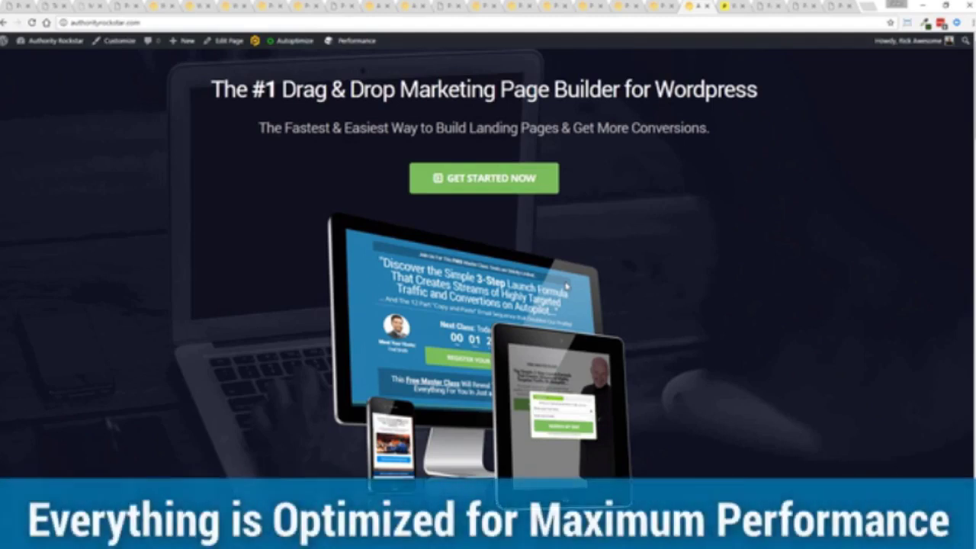
scroll(584, 231, "down", 4)
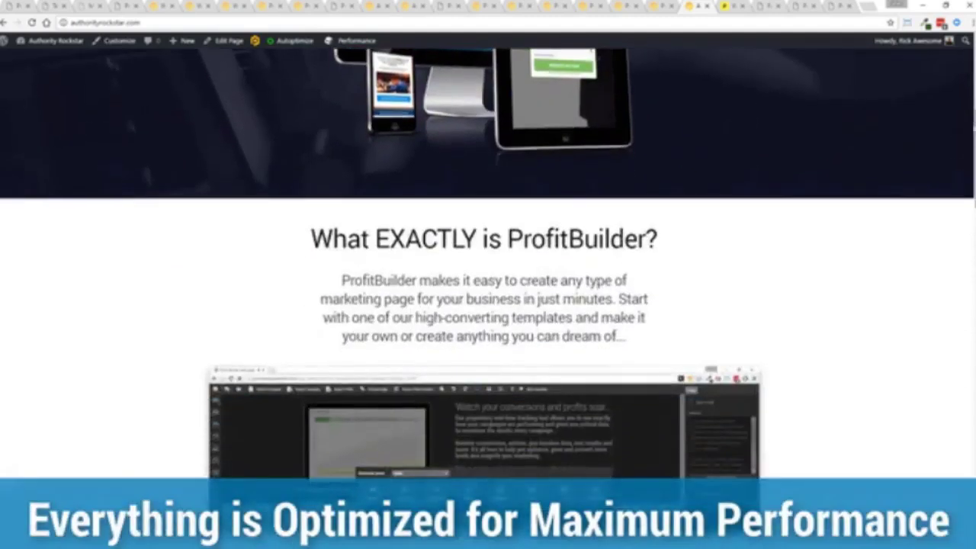
scroll(952, 290, "down", 15)
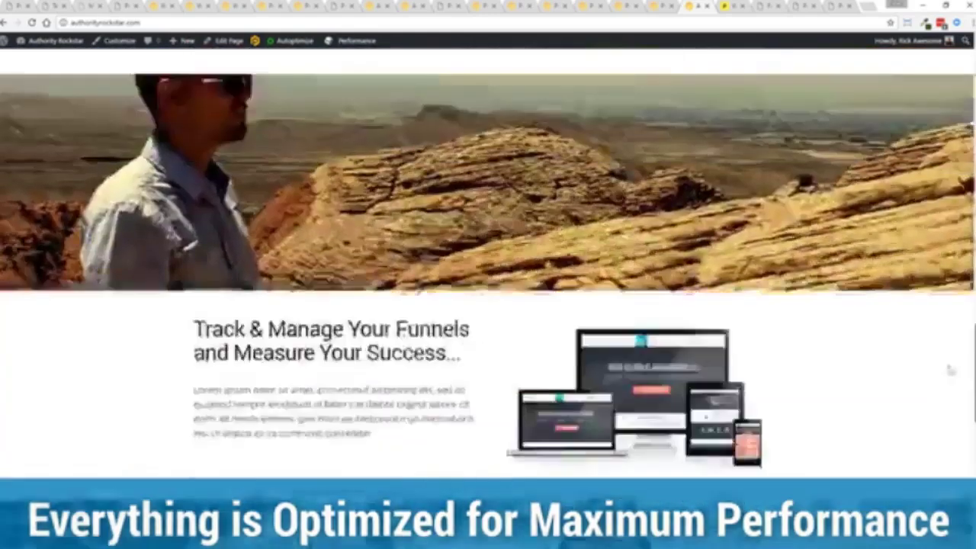
scroll(489, 297, "up", 20)
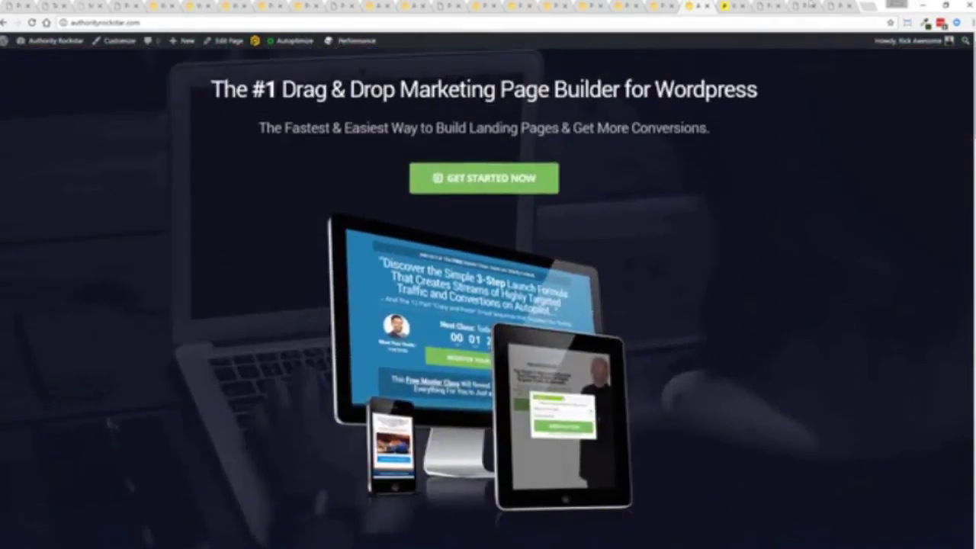
Step: Review the Pingdom load time for authorityrockstar.com and rerun its website speed test from Dallas, Texas, USA
left_click(734, 6)
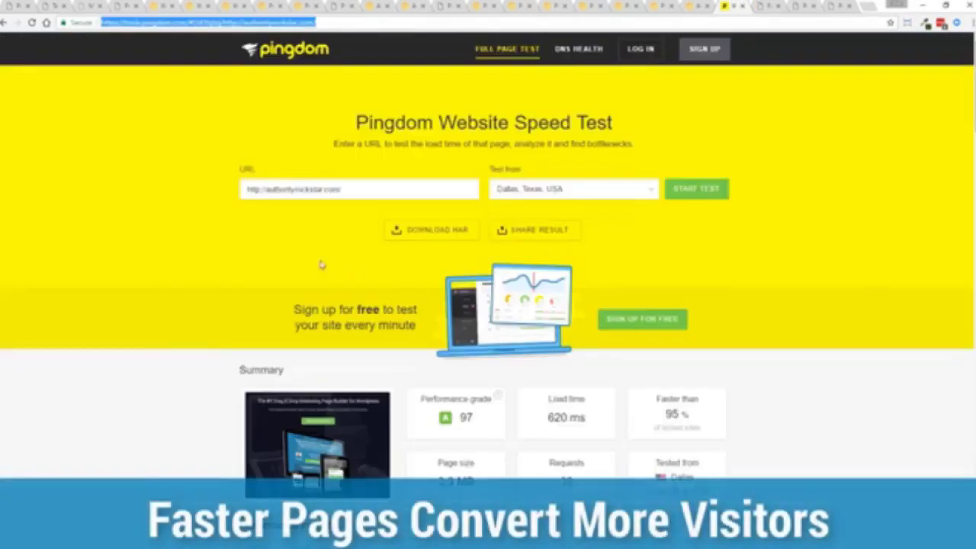
key("ctrl+shift+Tab")
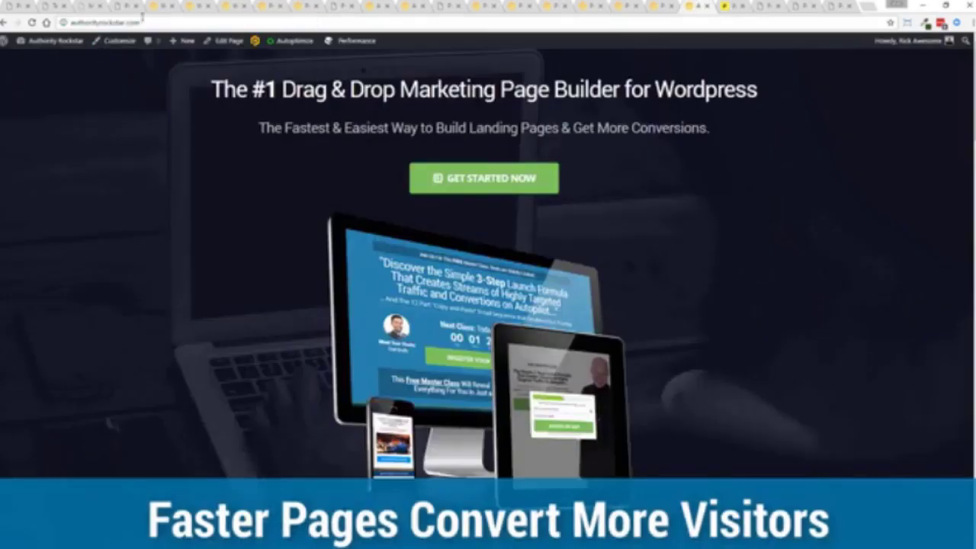
left_click(730, 5)
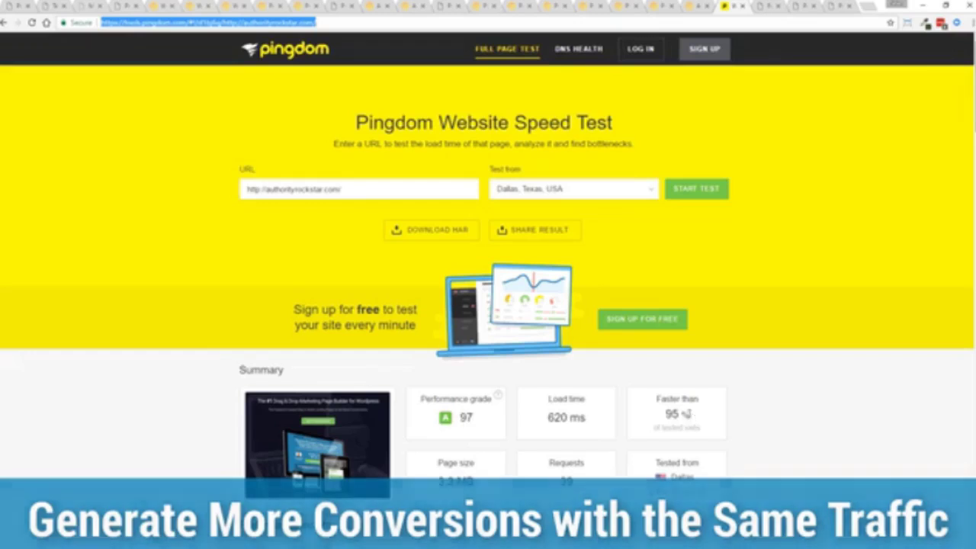
left_click_drag(587, 418, 546, 418)
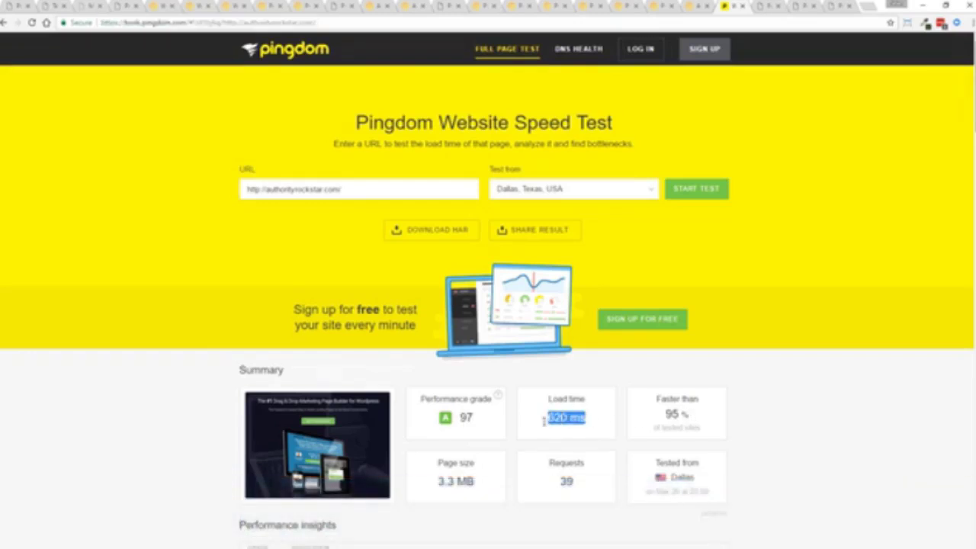
left_click(781, 424)
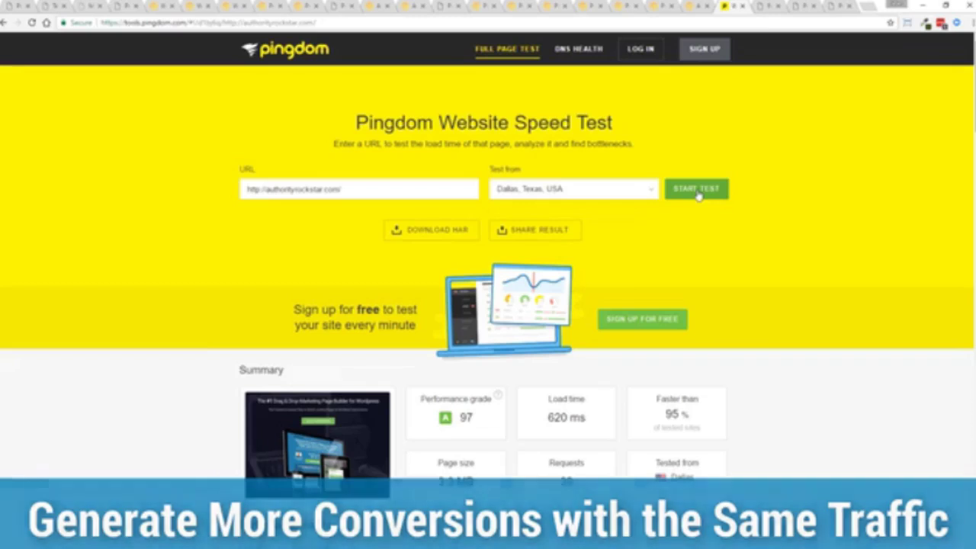
left_click(696, 191)
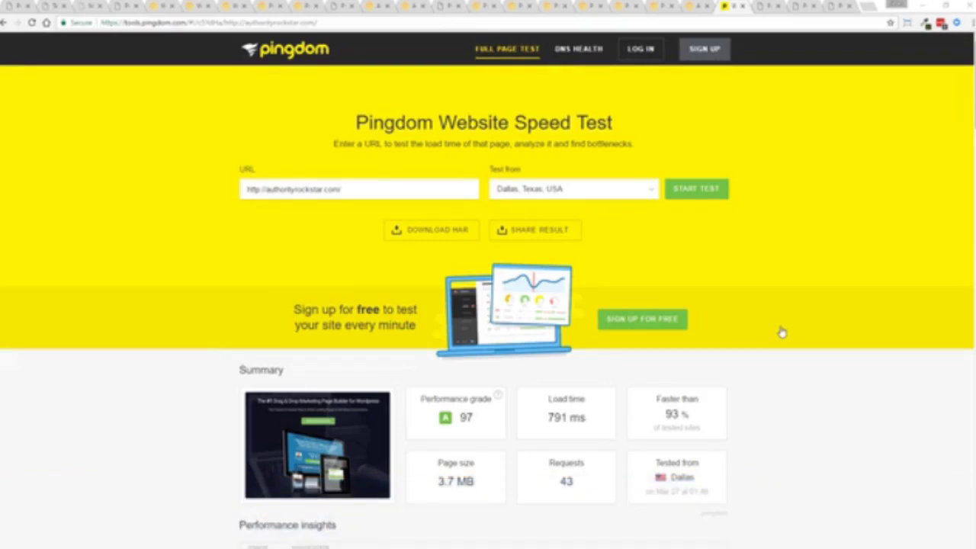
Step: Review the Krystal Clear and Titan Bootcamp funnel statistics, and compare the Titan Webinar split-test variations in the pages list
left_click(769, 8)
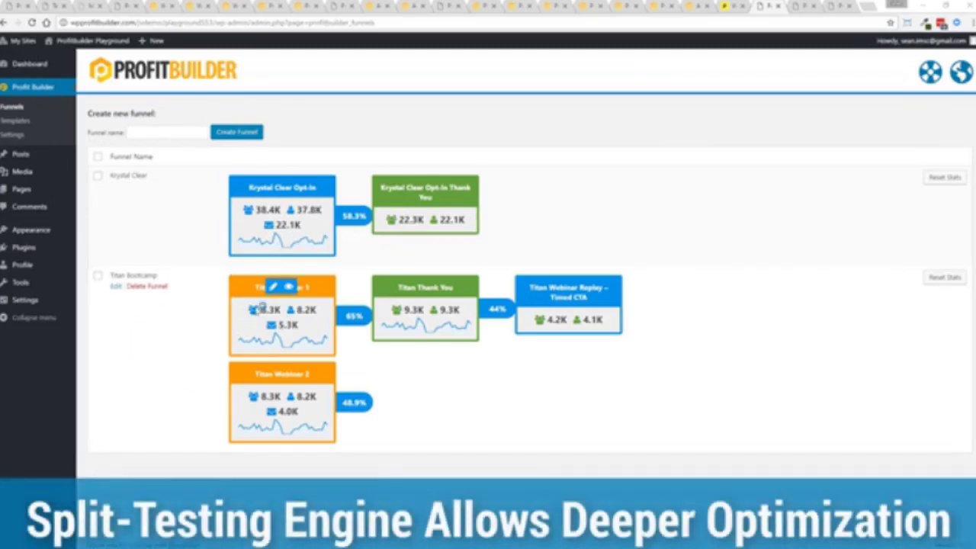
mouse_move(244, 404)
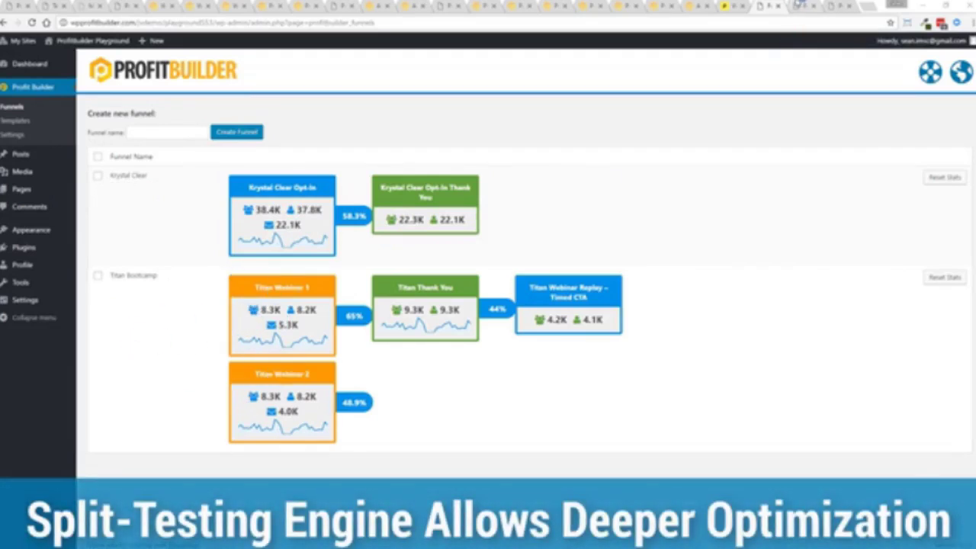
left_click(802, 6)
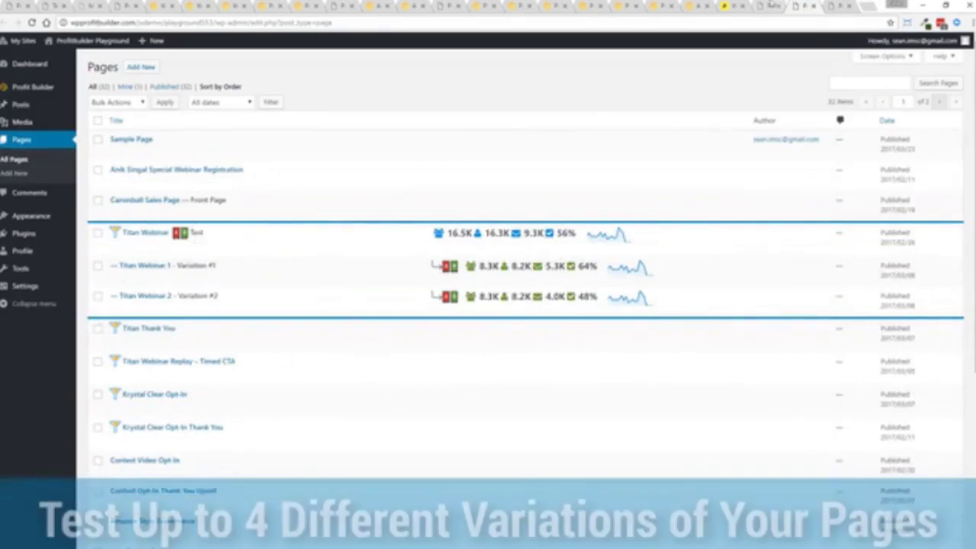
left_click(767, 5)
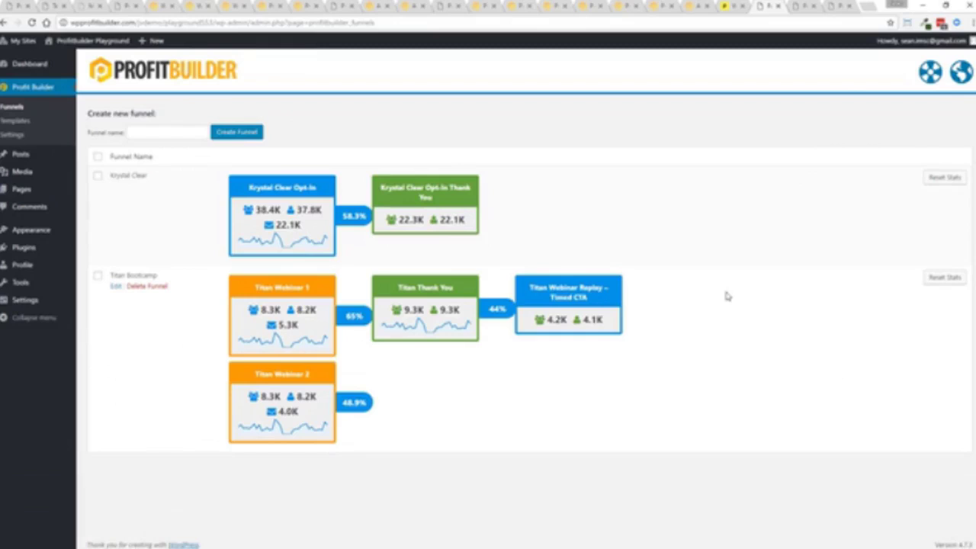
mouse_move(315, 322)
Step: Open the special webinar registration page for editing in ProfitBuilder
left_click(657, 5)
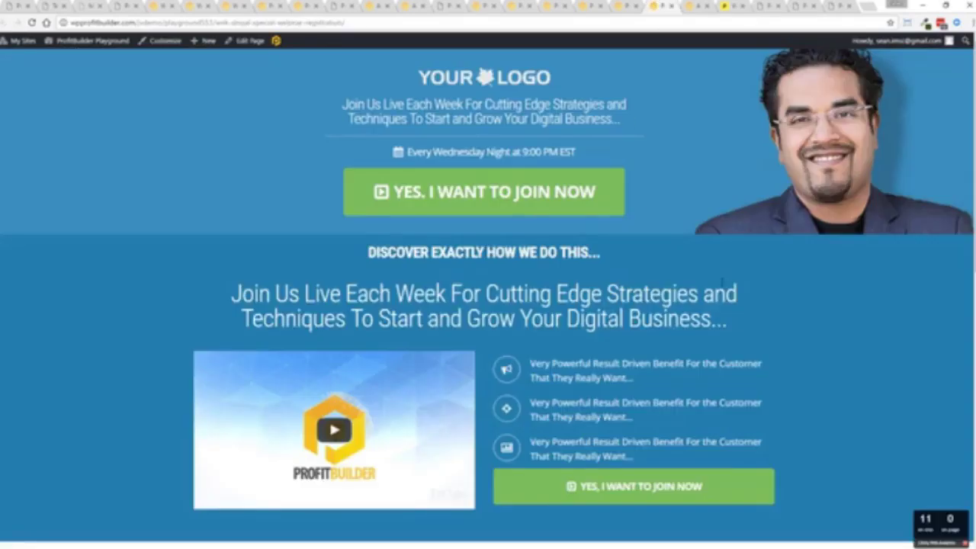
left_click(277, 42)
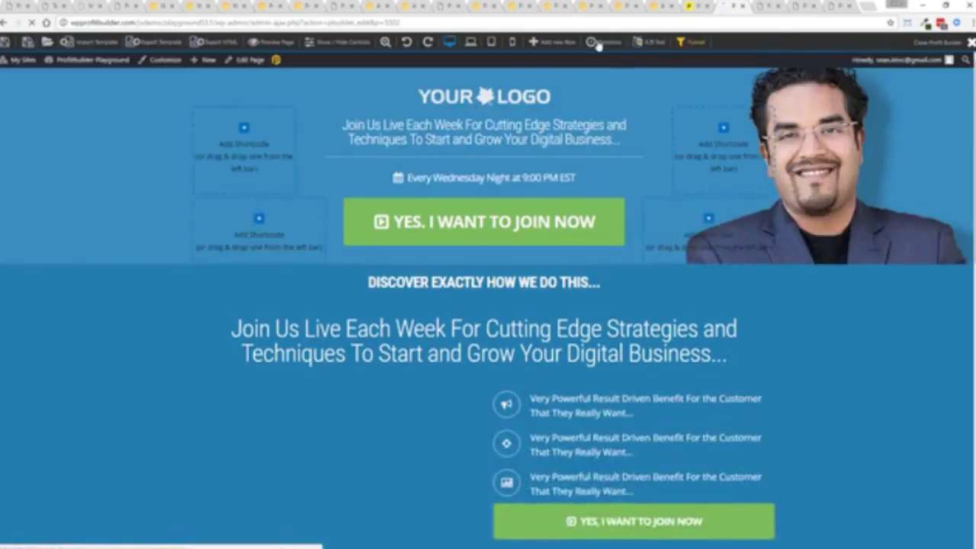
Step: Preview the page's A/B test setup and its winner criteria, cancel without creating a test, and dismiss the sign-up popup
left_click(653, 45)
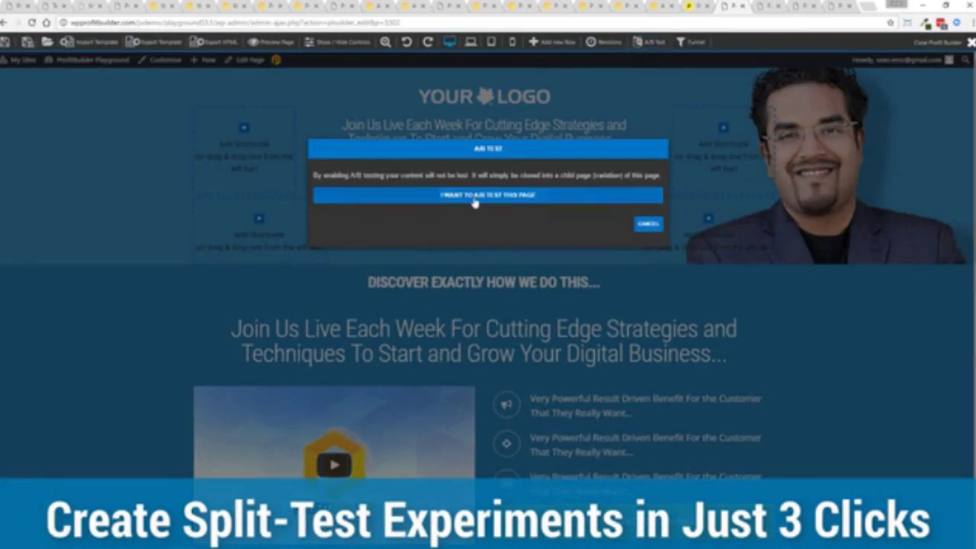
left_click(477, 196)
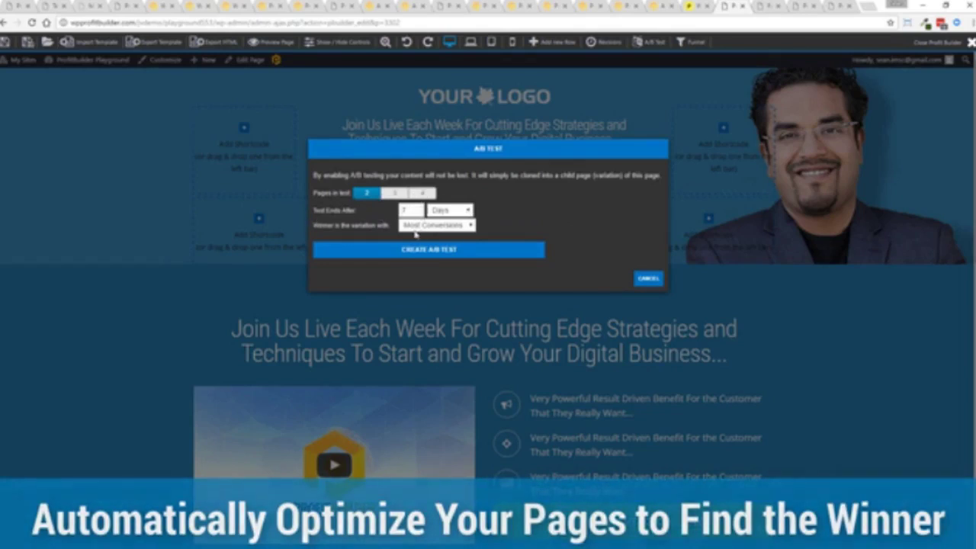
left_click(442, 227)
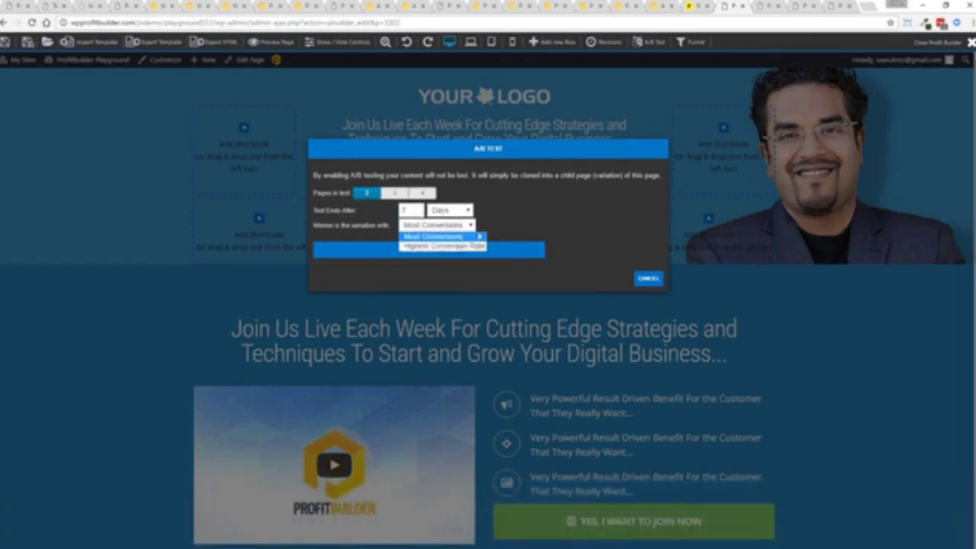
left_click(484, 234)
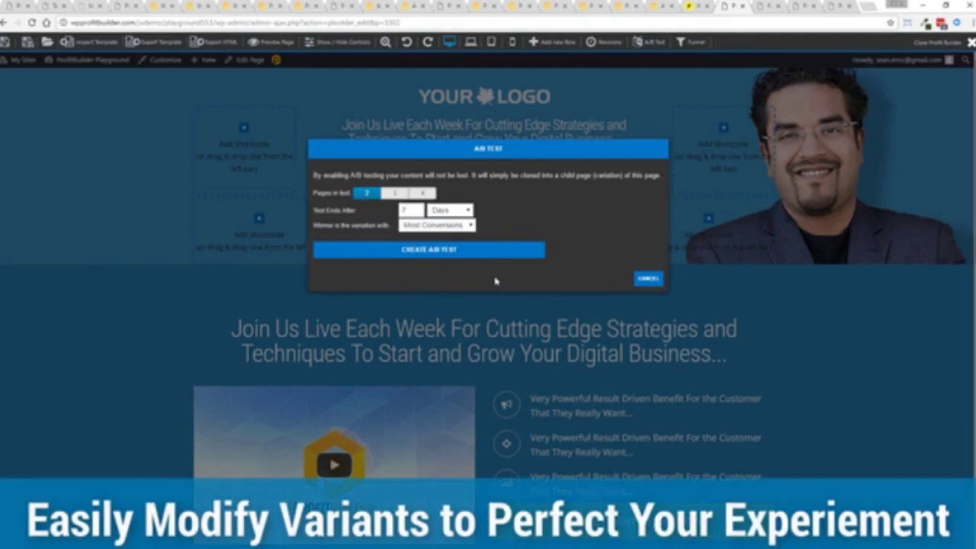
left_click(648, 278)
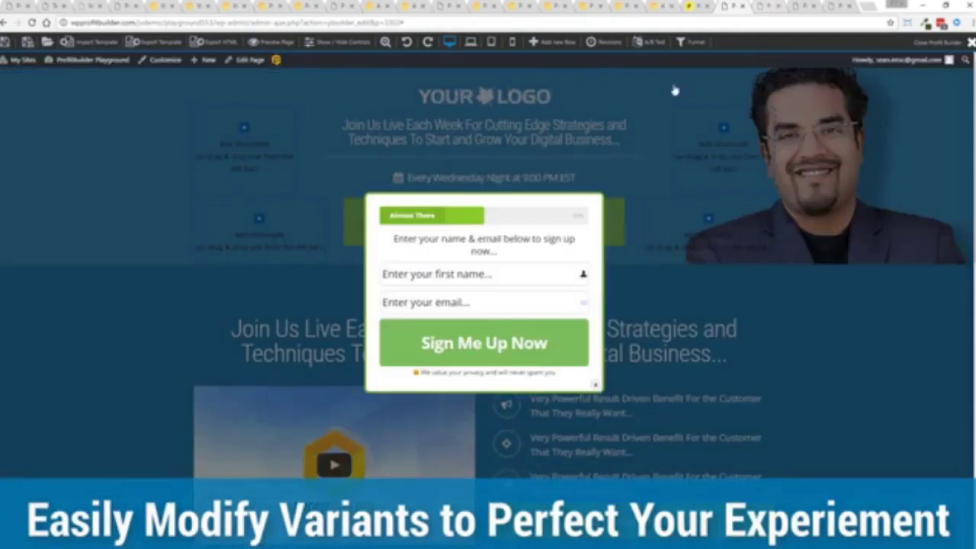
left_click(594, 384)
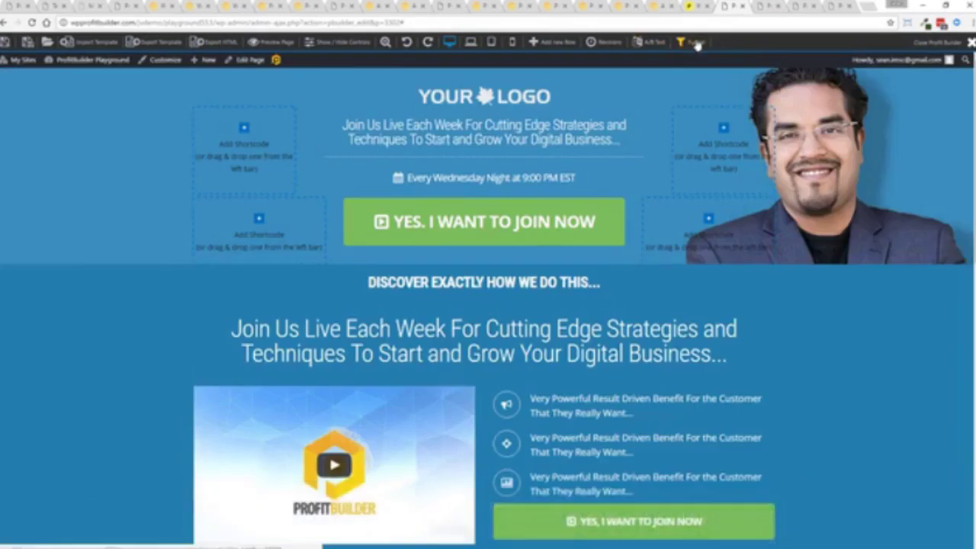
Step: Create a new funnel named Test Funnel in the Funnel Editor
left_click(696, 43)
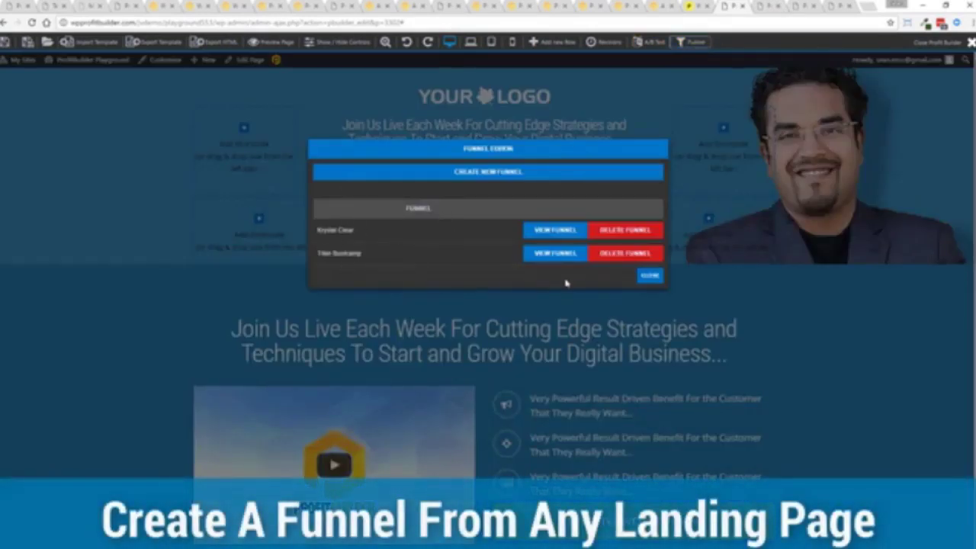
left_click(473, 175)
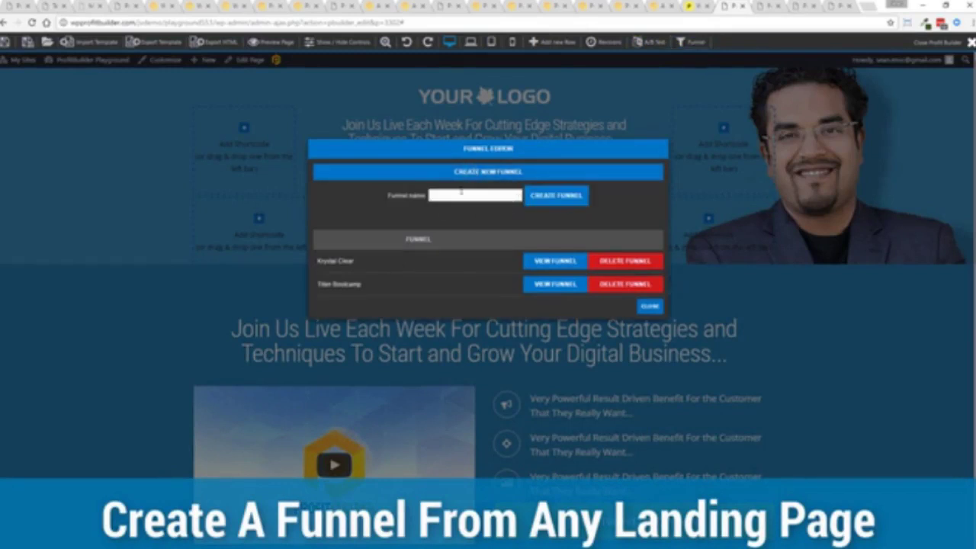
left_click(457, 192)
type("Test Funnel")
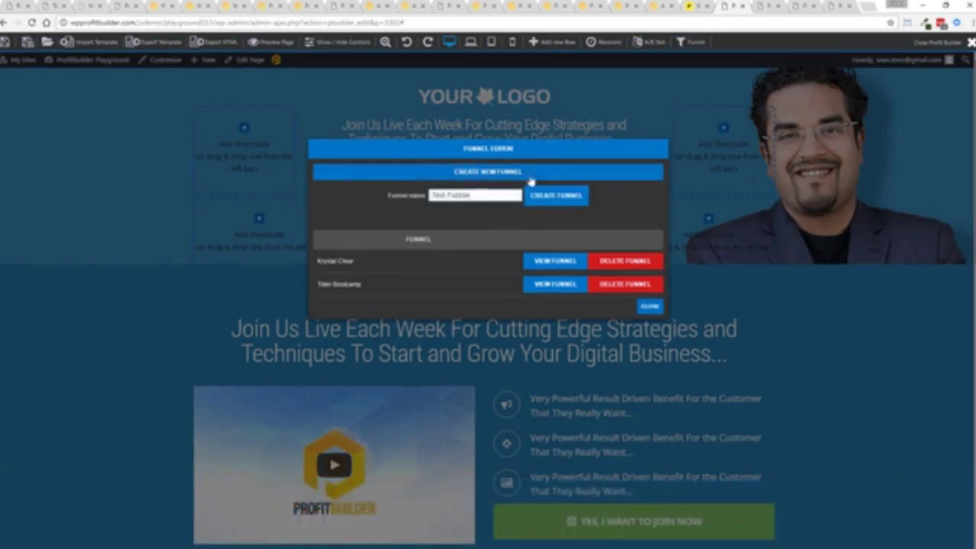
left_click(556, 196)
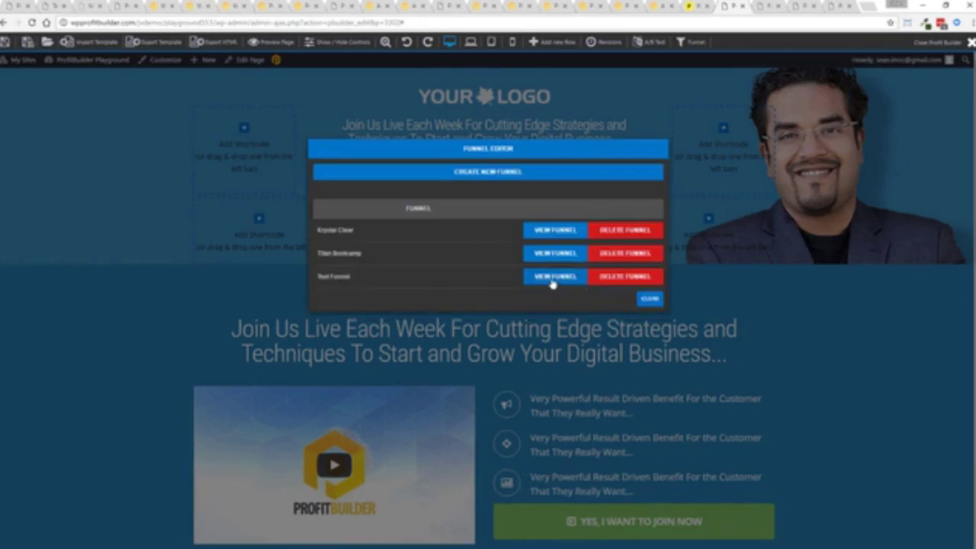
Step: Add the current webinar registration page to Test Funnel and close the Funnel Editor
left_click(555, 279)
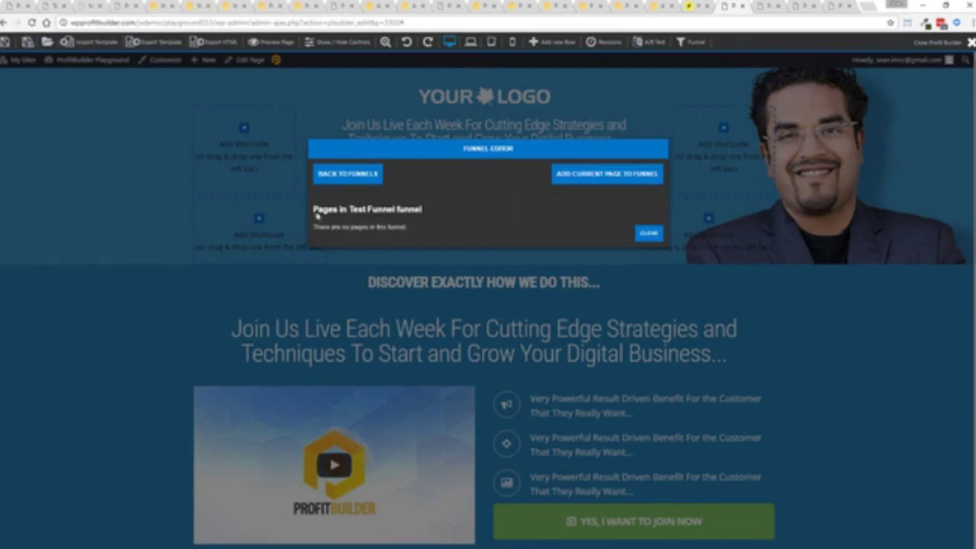
left_click(607, 175)
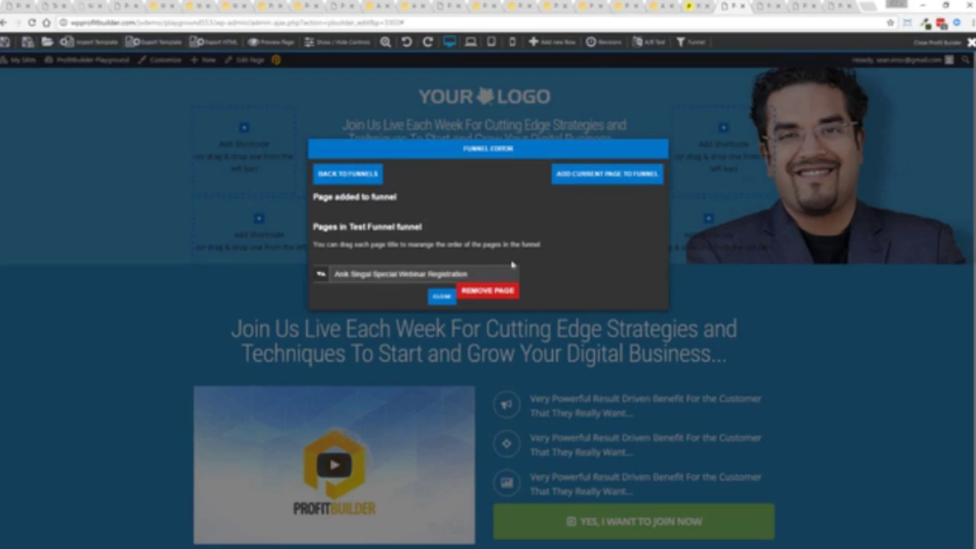
left_click(443, 298)
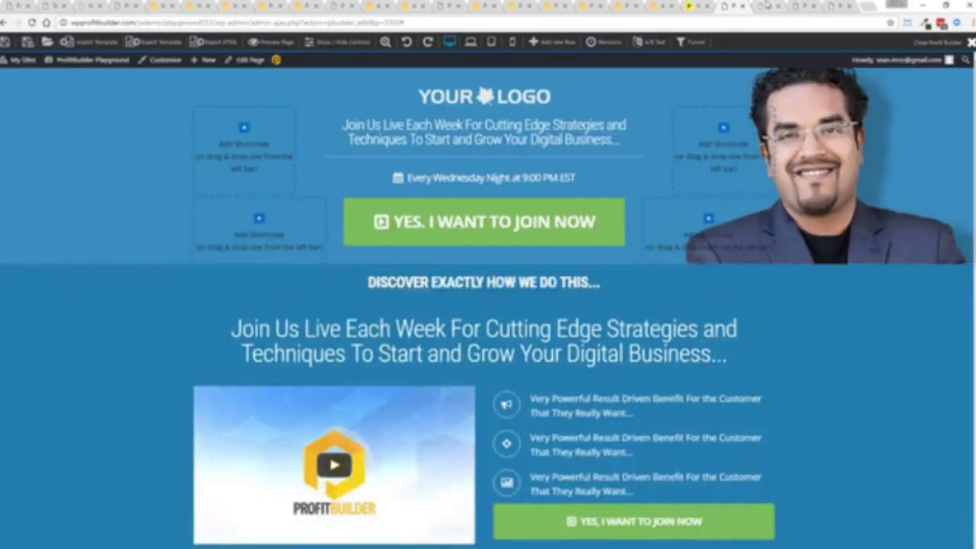
Step: Reload the funnels overview to check Test Funnel, and open the Titan Bootcamp funnel for editing
left_click(765, 6)
left_click(32, 22)
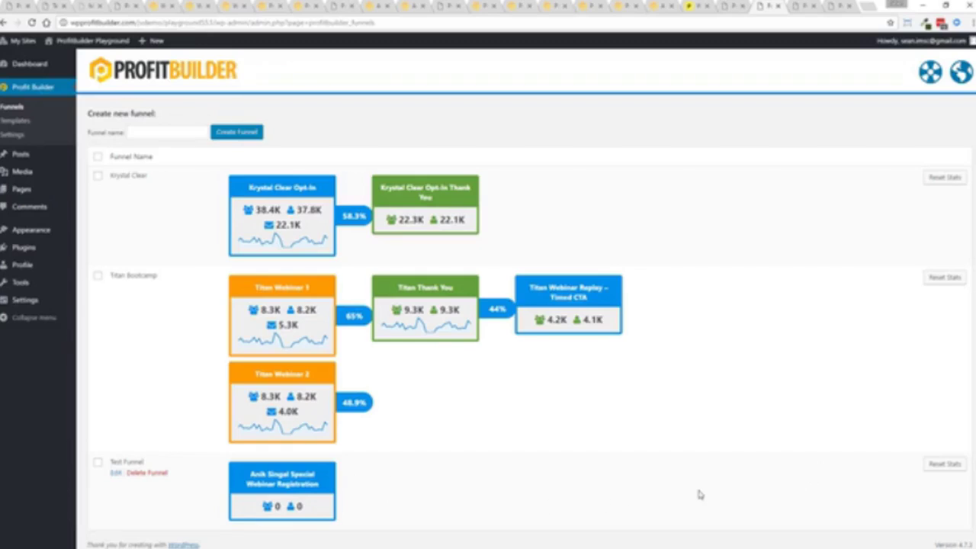
mouse_move(118, 284)
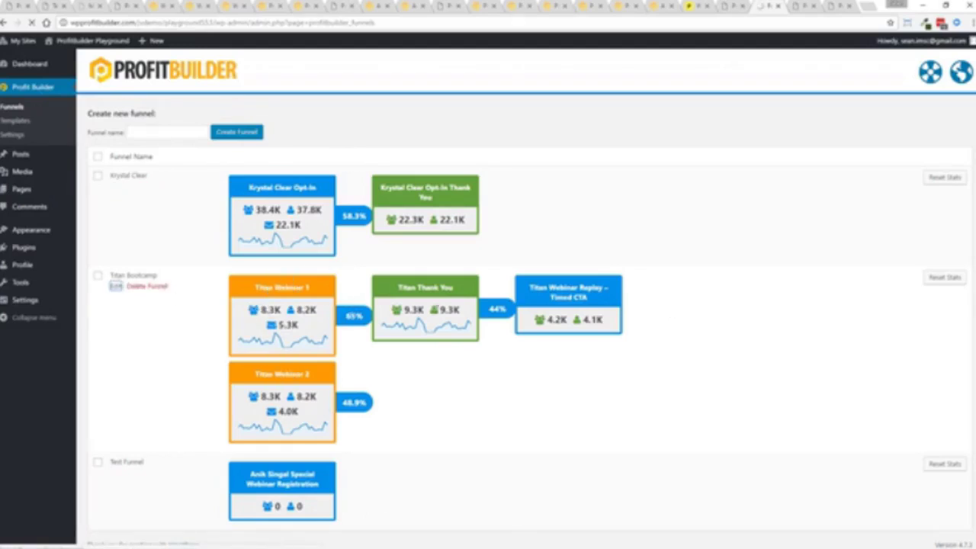
Step: Review the pages in the Titan Bootcamp funnel and close its editor without updating the funnel
left_click(115, 286)
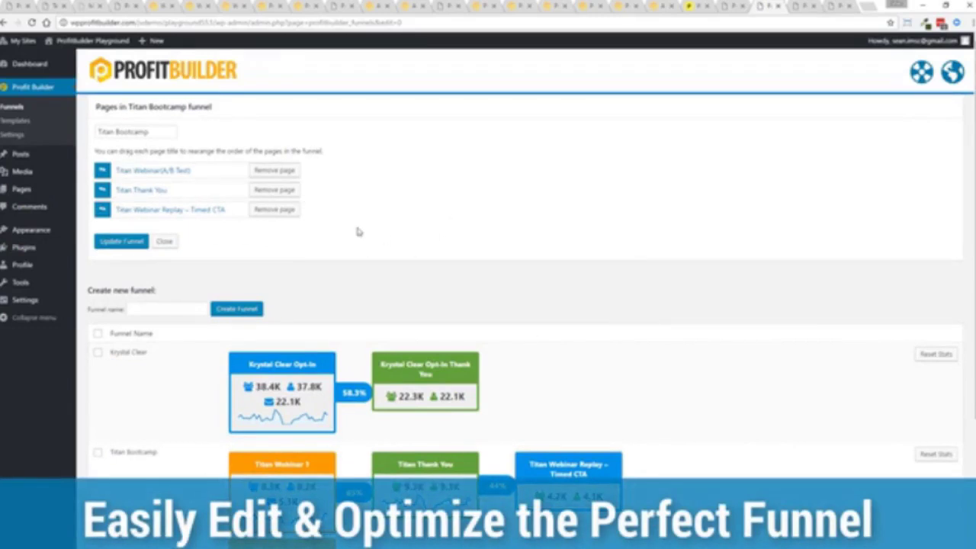
left_click(165, 242)
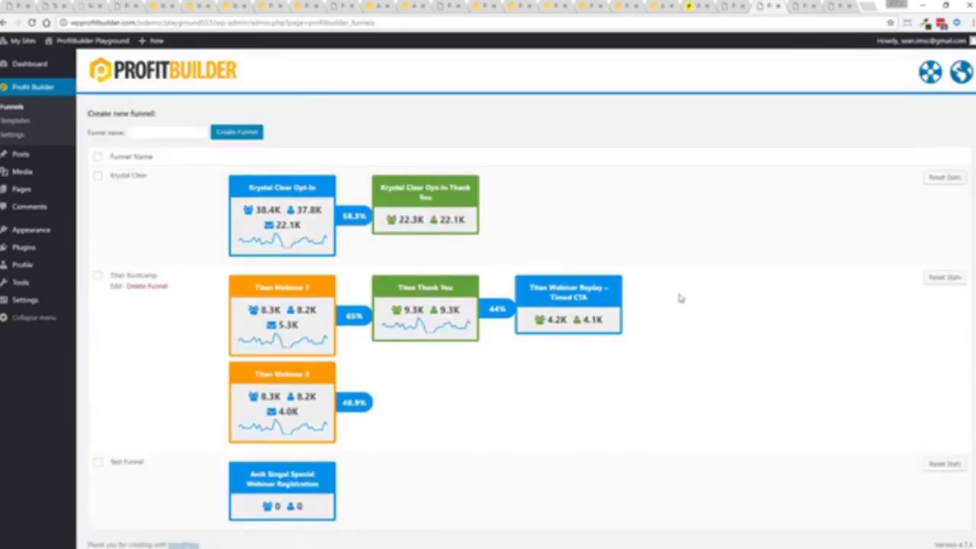
Step: Open the Titan Webinar page for editing from the Pages list and review its A/B test variations and funnel assignment
left_click(795, 5)
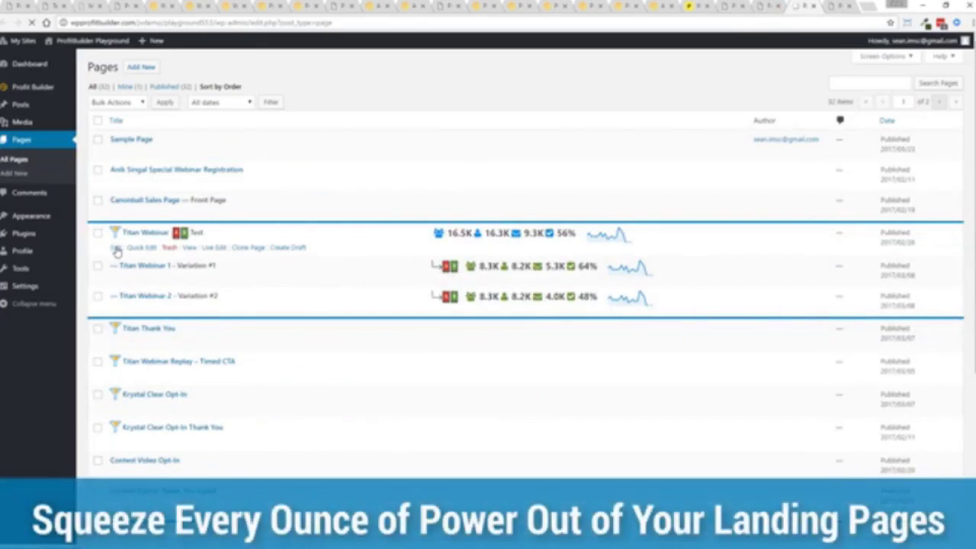
left_click(116, 250)
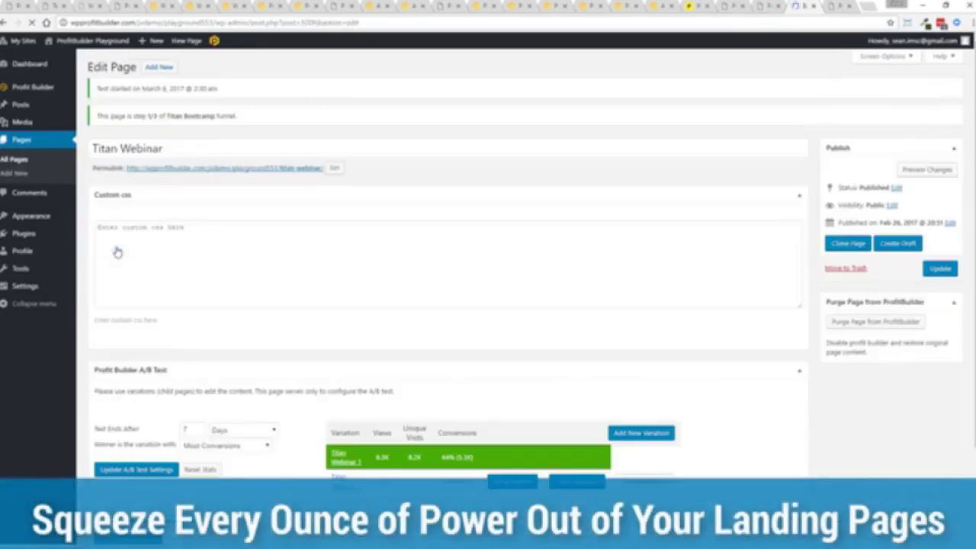
scroll(377, 385, "down", 3)
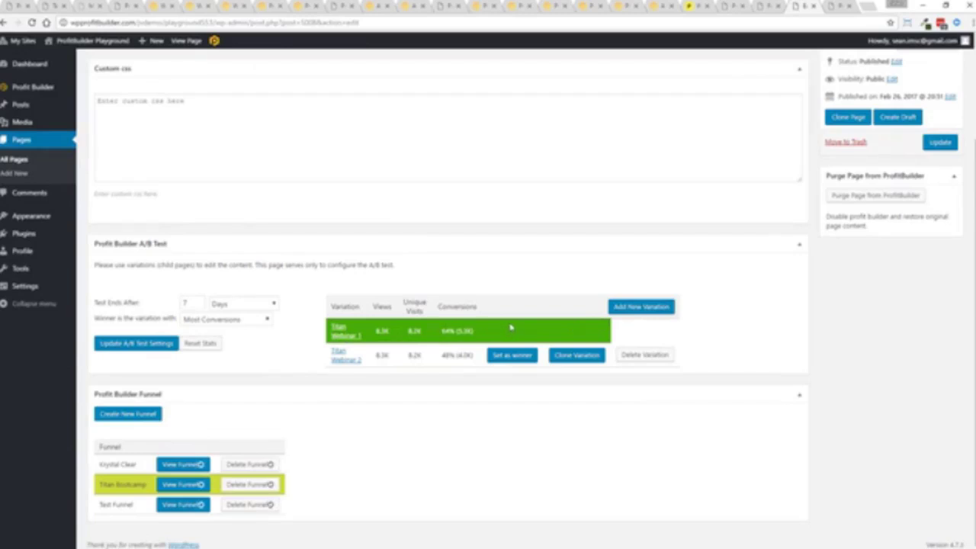
scroll(512, 327, "up", 3)
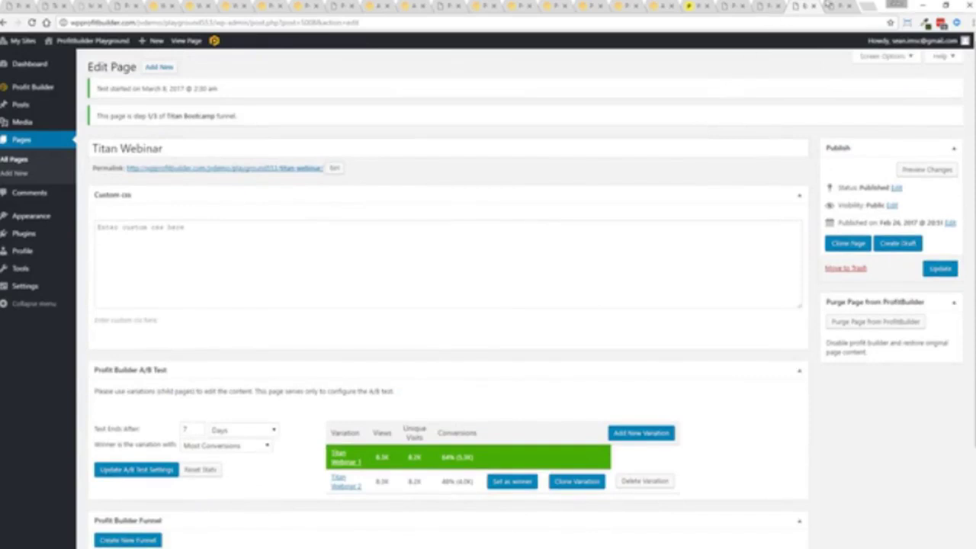
Step: Revisit the marketing agency opt-in page in the builder and browse the ProfitBuilder template gallery
left_click(16, 4)
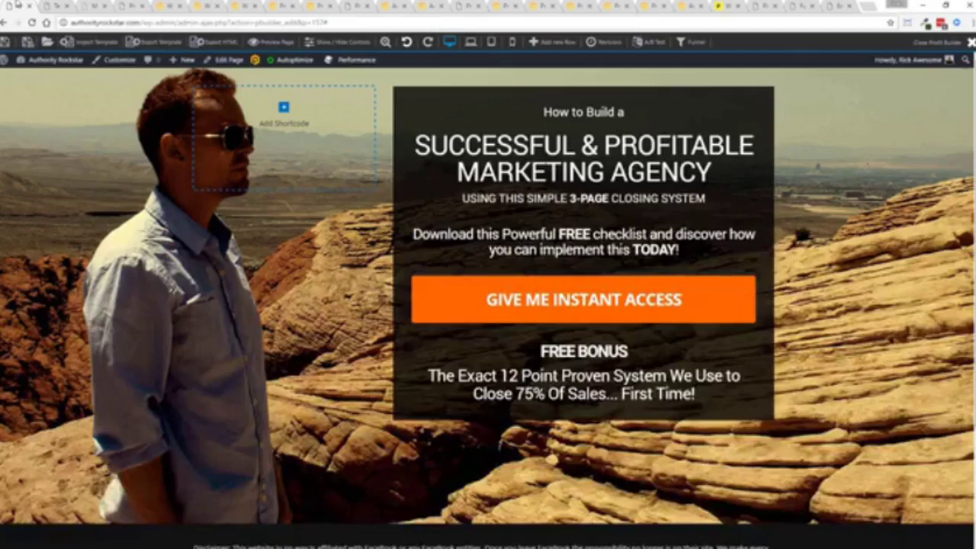
mouse_move(85, 73)
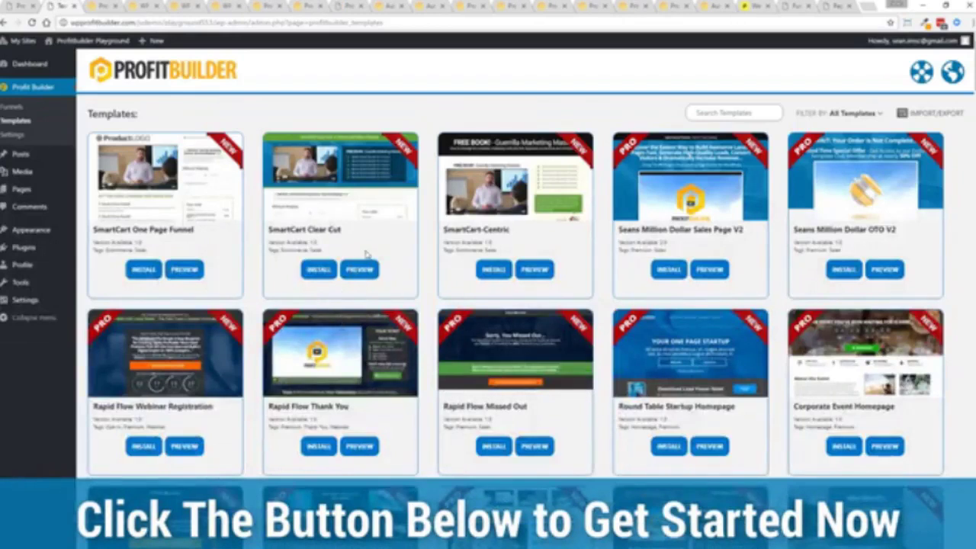
scroll(367, 254, "down", 3)
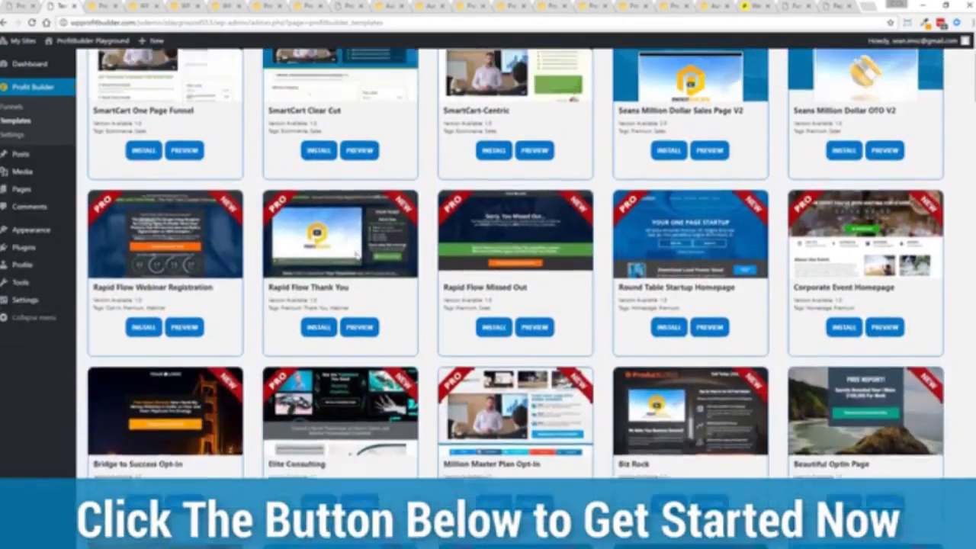
scroll(356, 257, "up", 1)
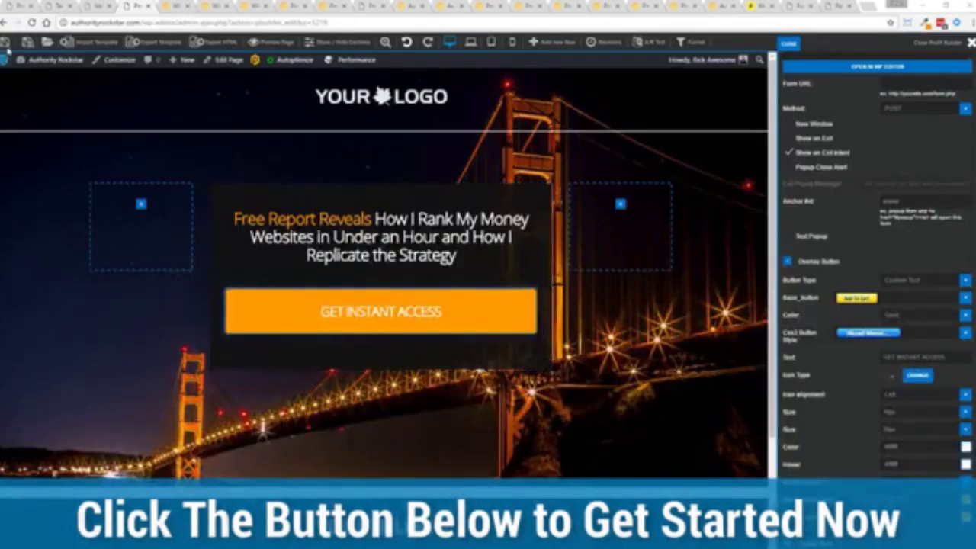
Step: Trigger and dismiss the exit-intent popup on the bridge opt-in page, and open and close the free ebook popup on the mountain page
mouse_move(5, 44)
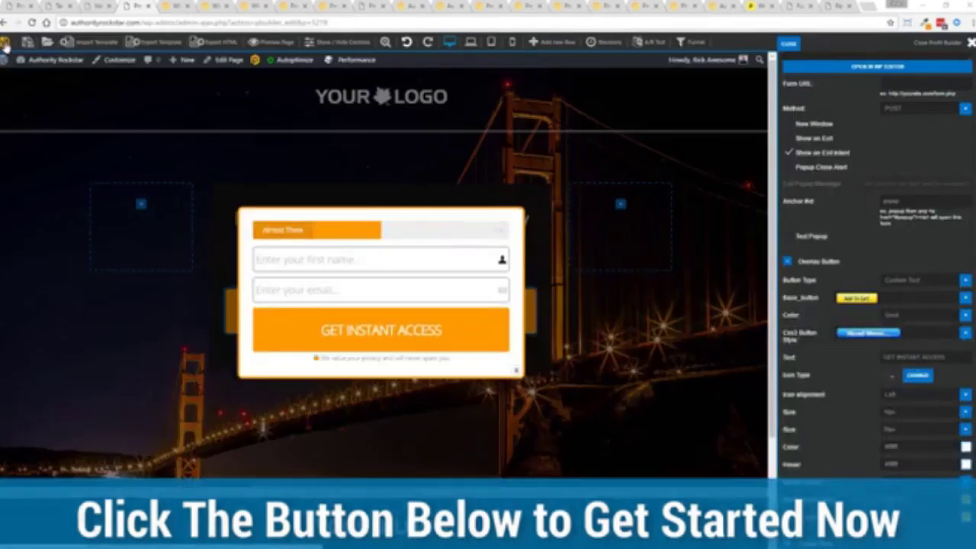
left_click(516, 373)
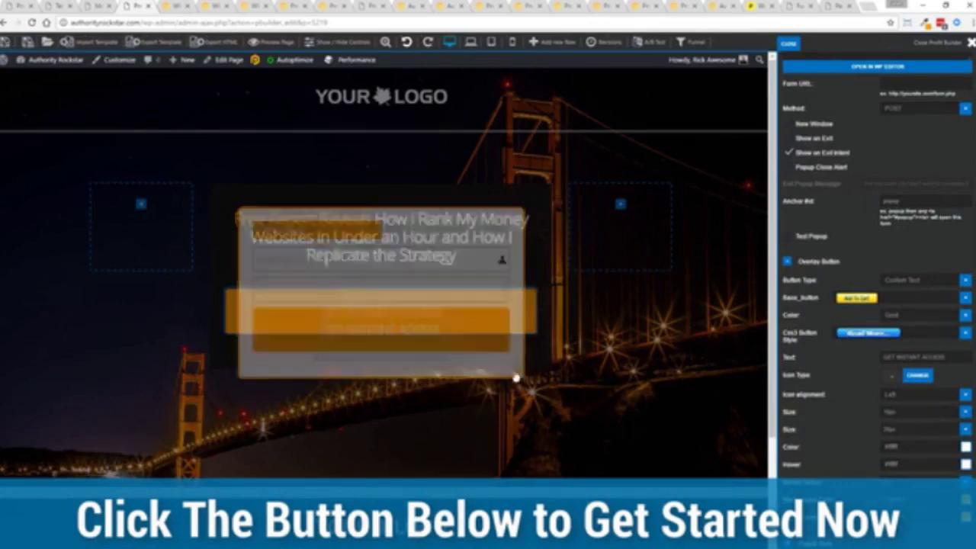
key("ctrl+Tab")
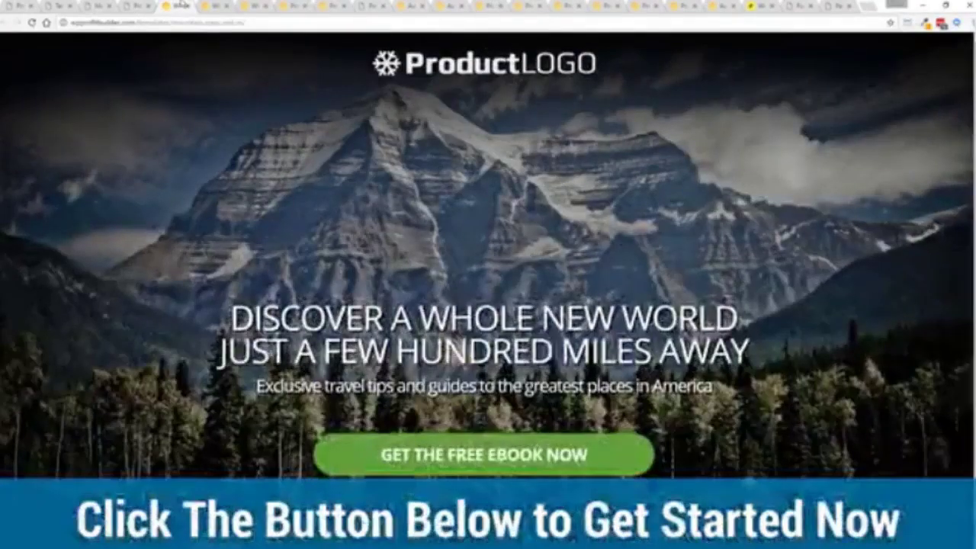
left_click(466, 444)
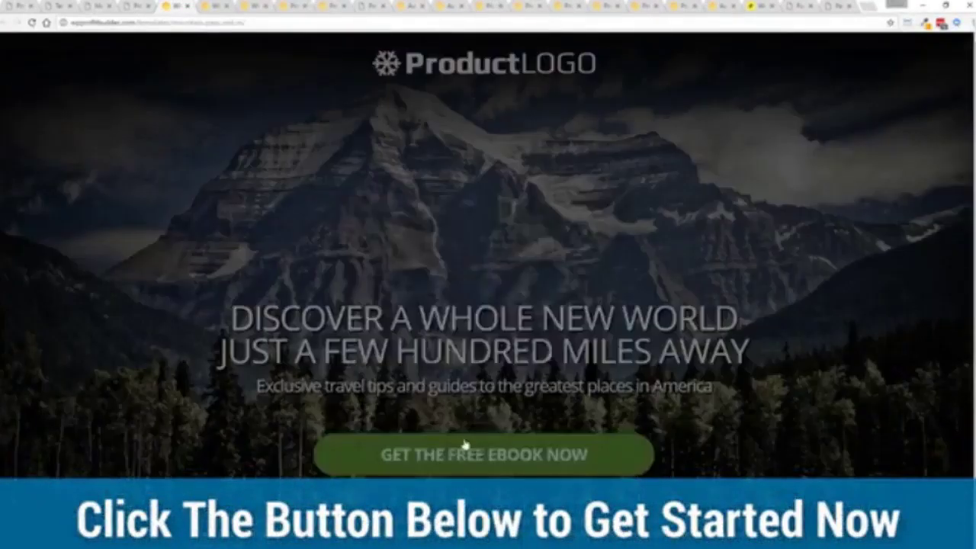
left_click(619, 354)
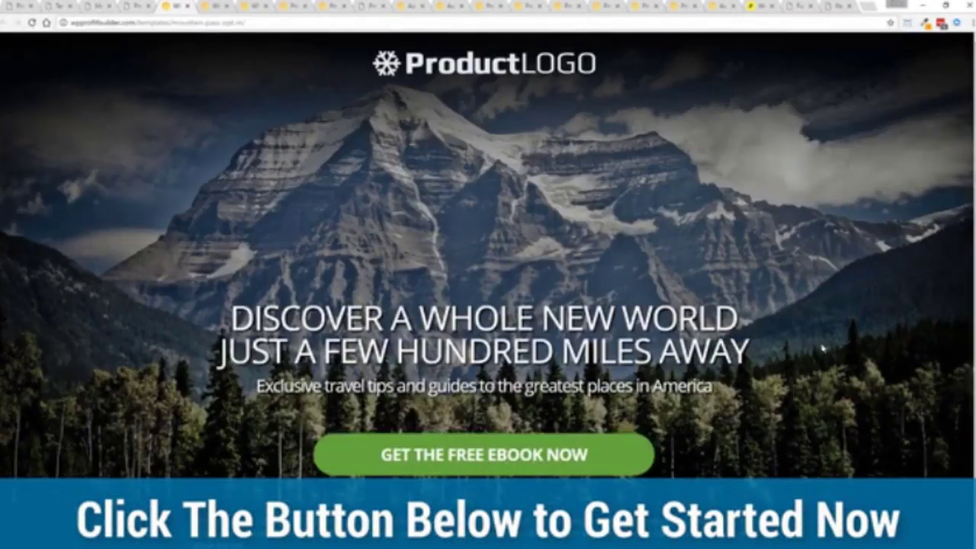
Step: View the restaurant homepage, the video teaser opt-in page and the free master class page
left_click(215, 6)
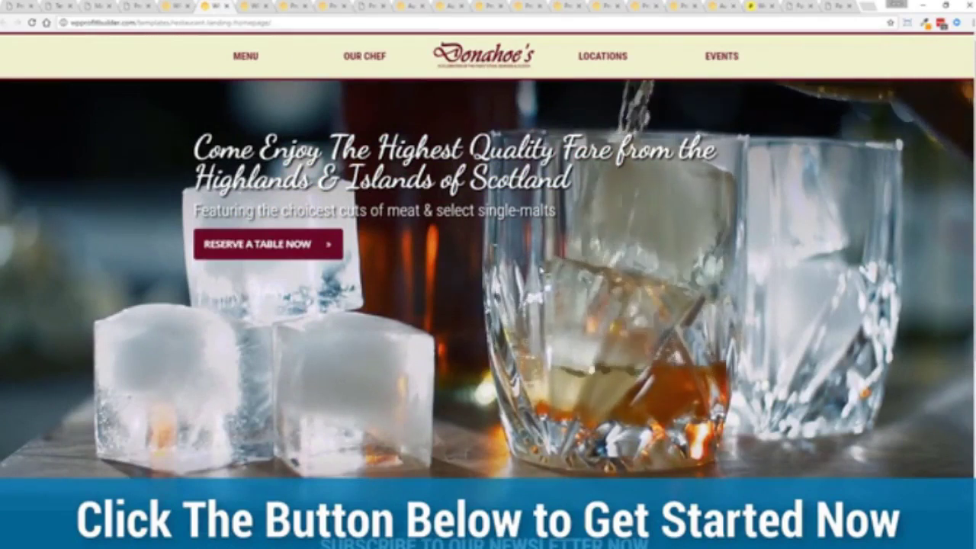
left_click(245, 5)
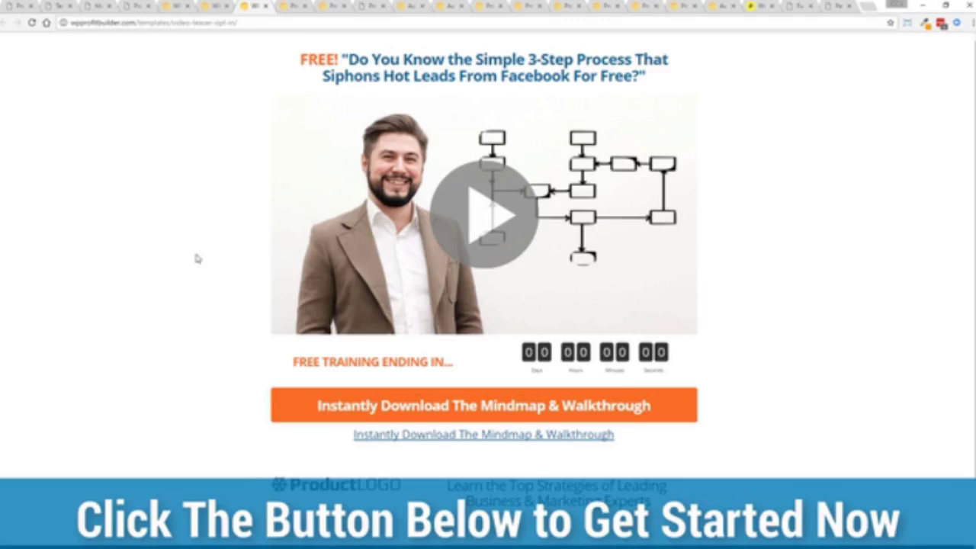
key("ctrl+Tab")
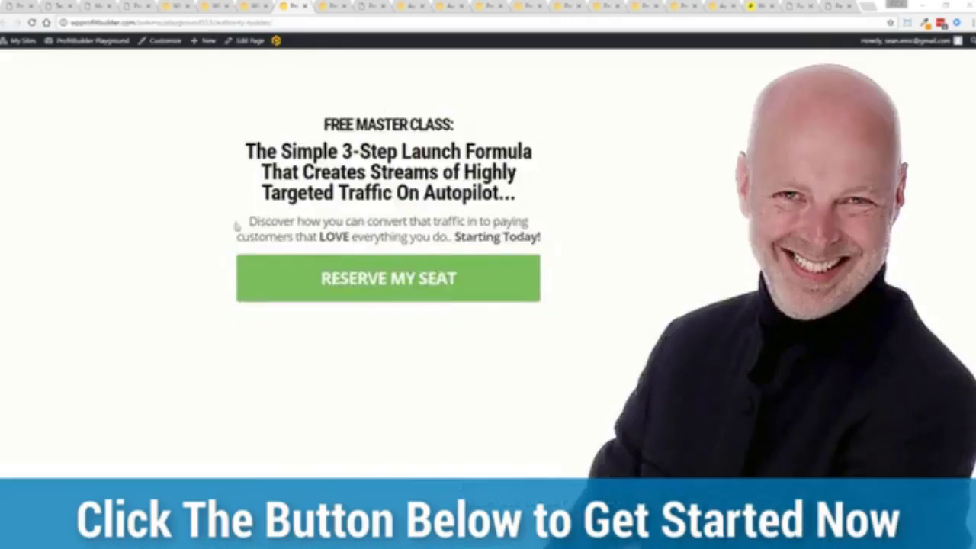